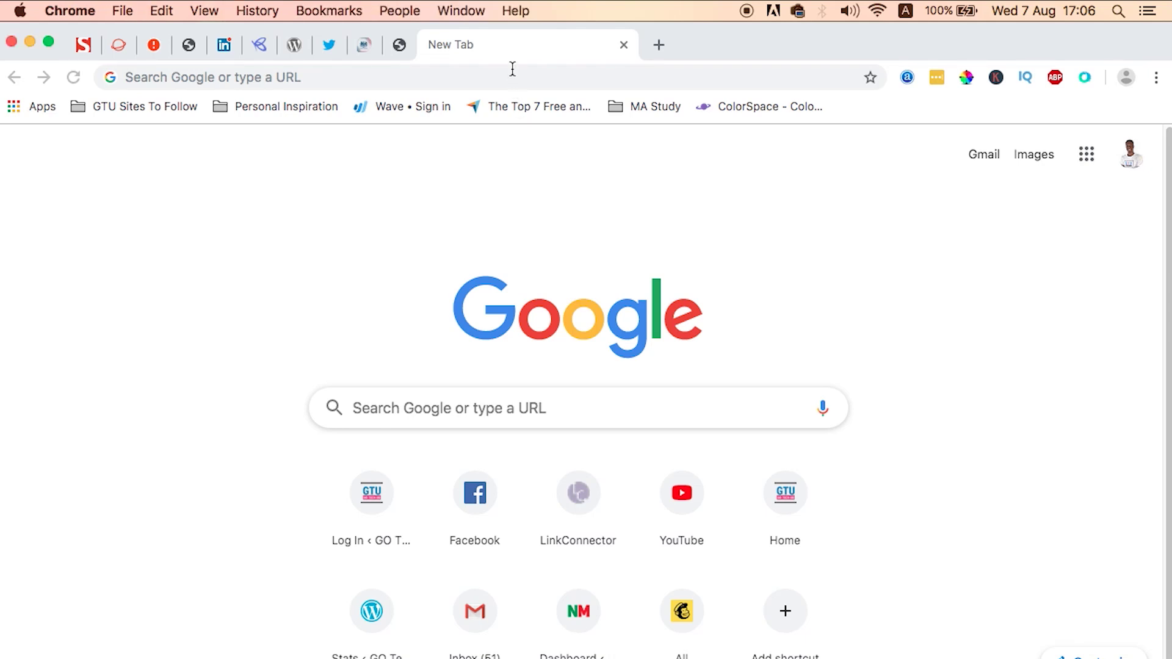
pyautogui.write('pa')
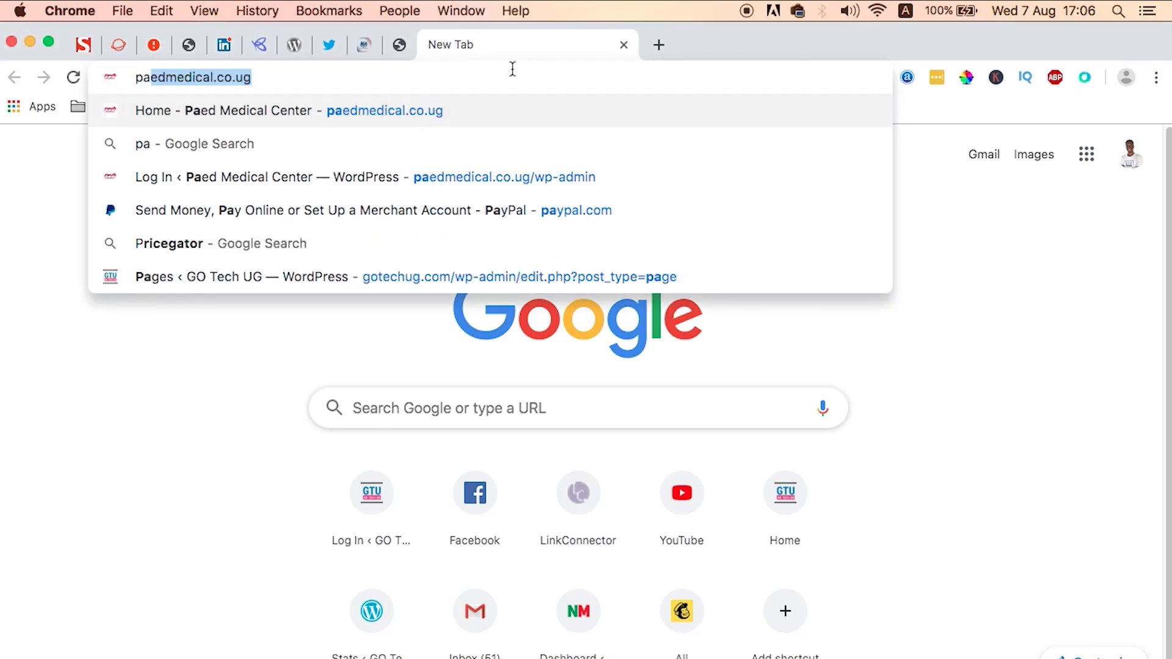
pyautogui.write('y')
# - Load paypal.com from the Chrome address bar suggestion
pyautogui.press('Return')
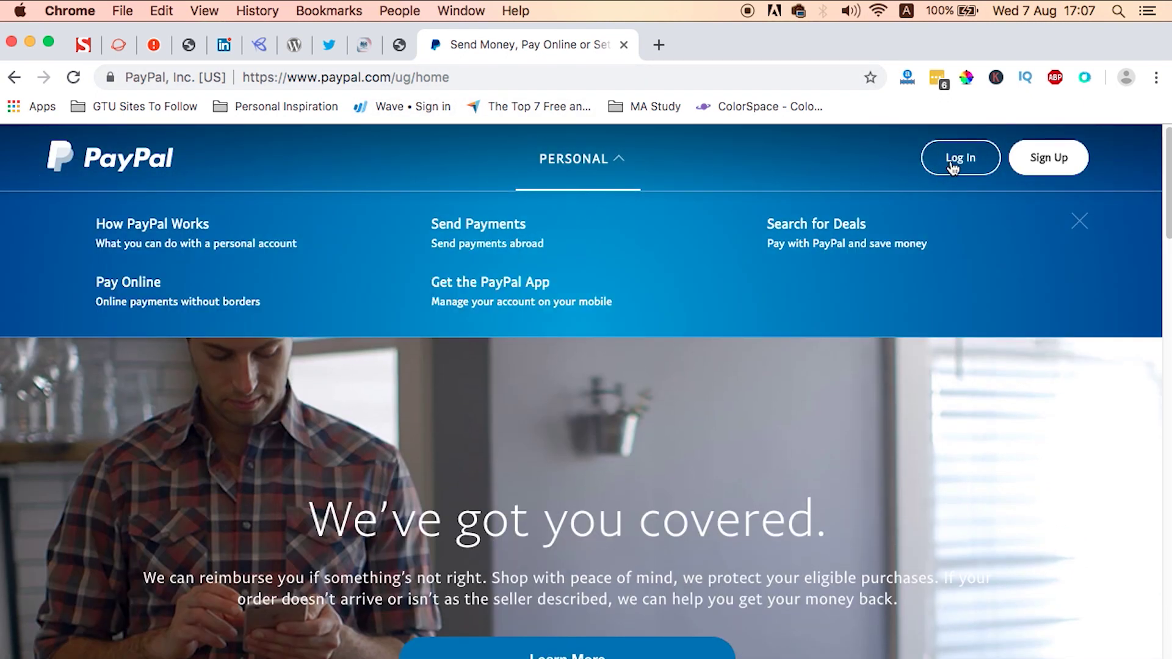
# - Log in to PayPal with the saved credentials, declining One Touch
pyautogui.click(953, 167)
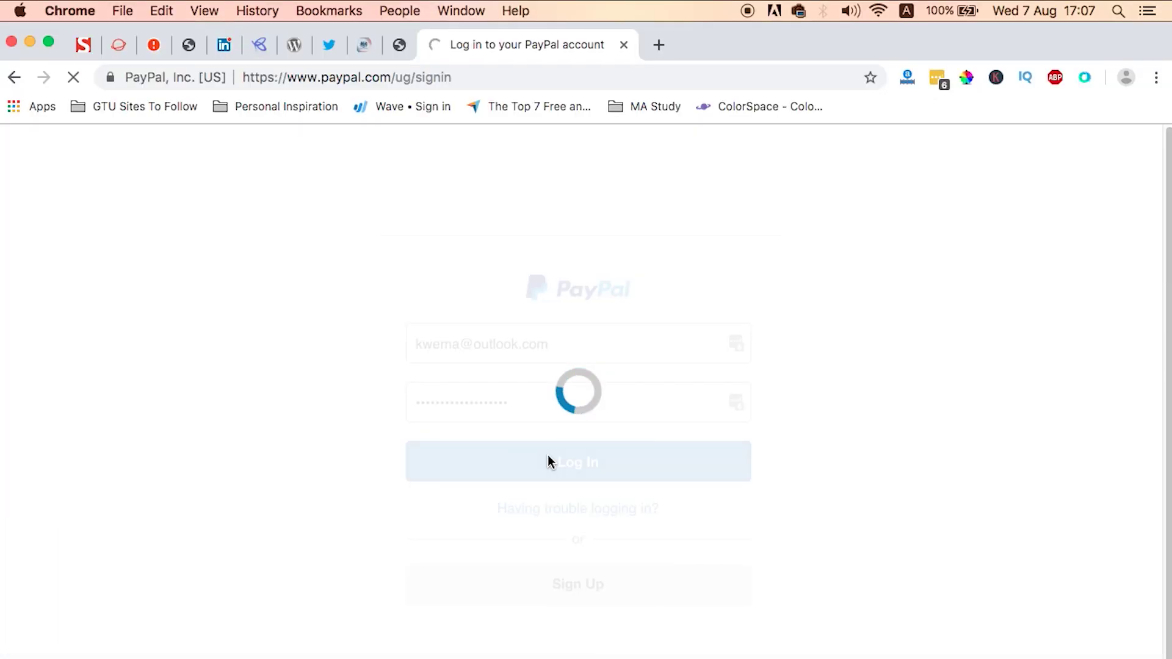
pyautogui.scroll(-2, 548, 455)
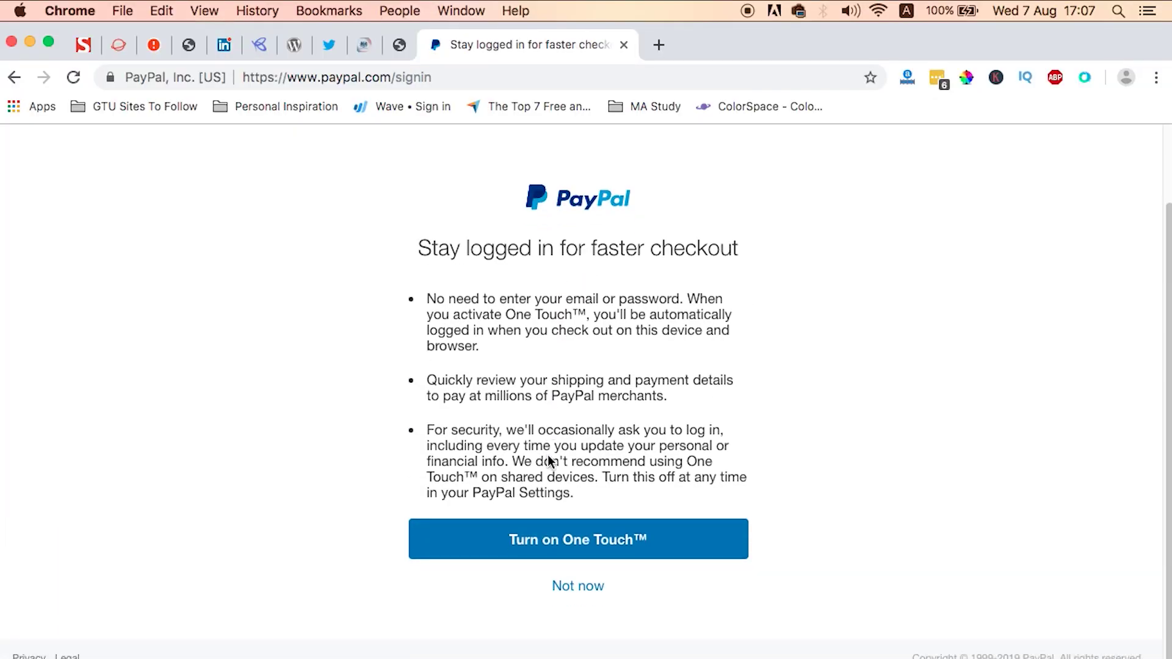
pyautogui.click(557, 583)
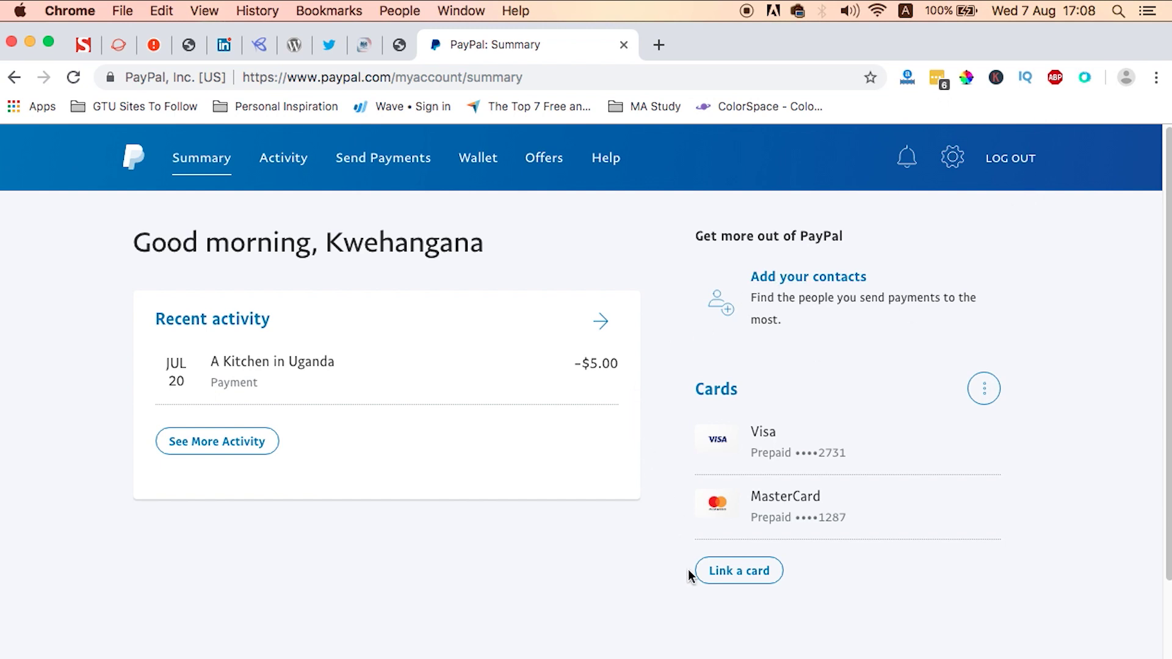
pyautogui.click(735, 574)
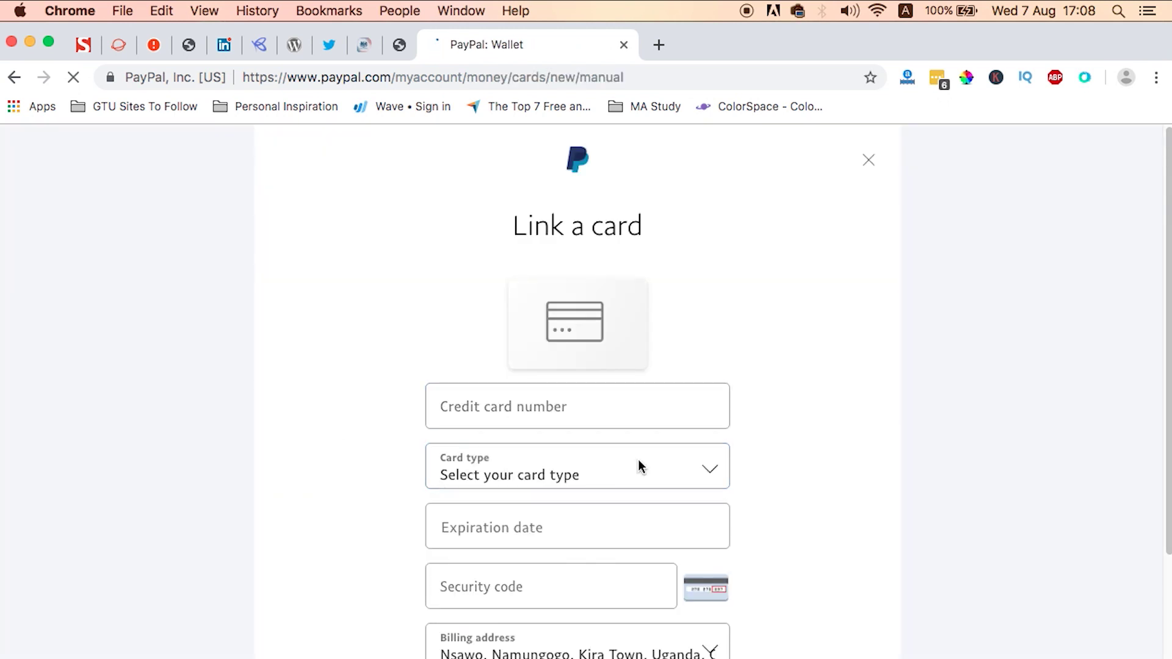
pyautogui.scroll(-1, 556, 437)
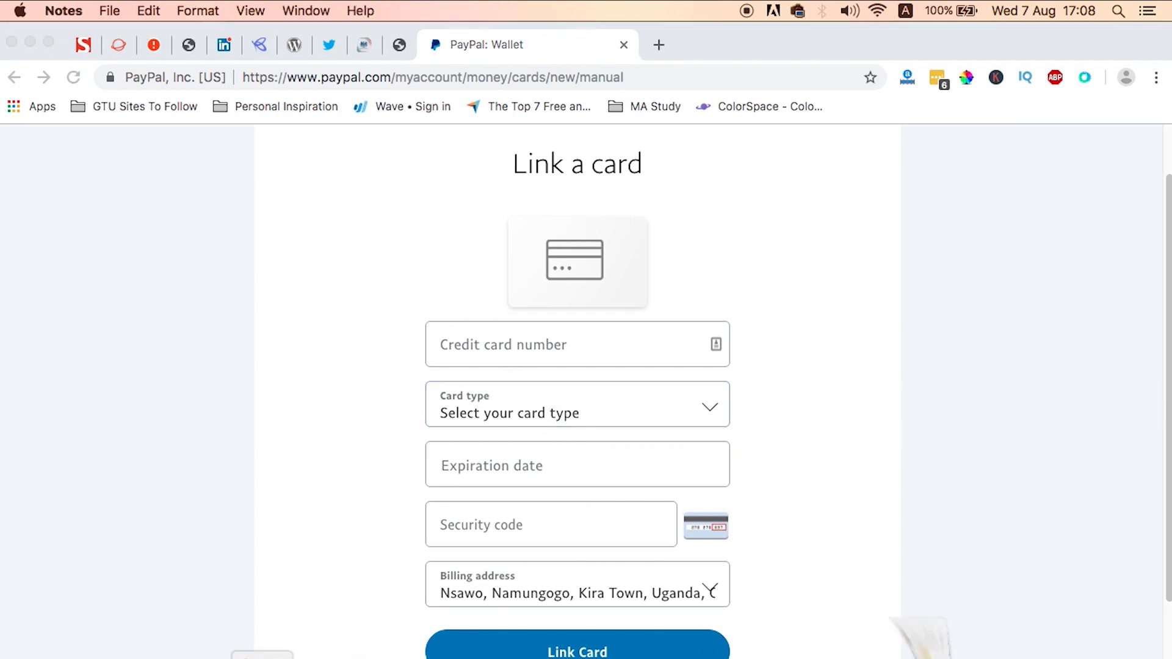
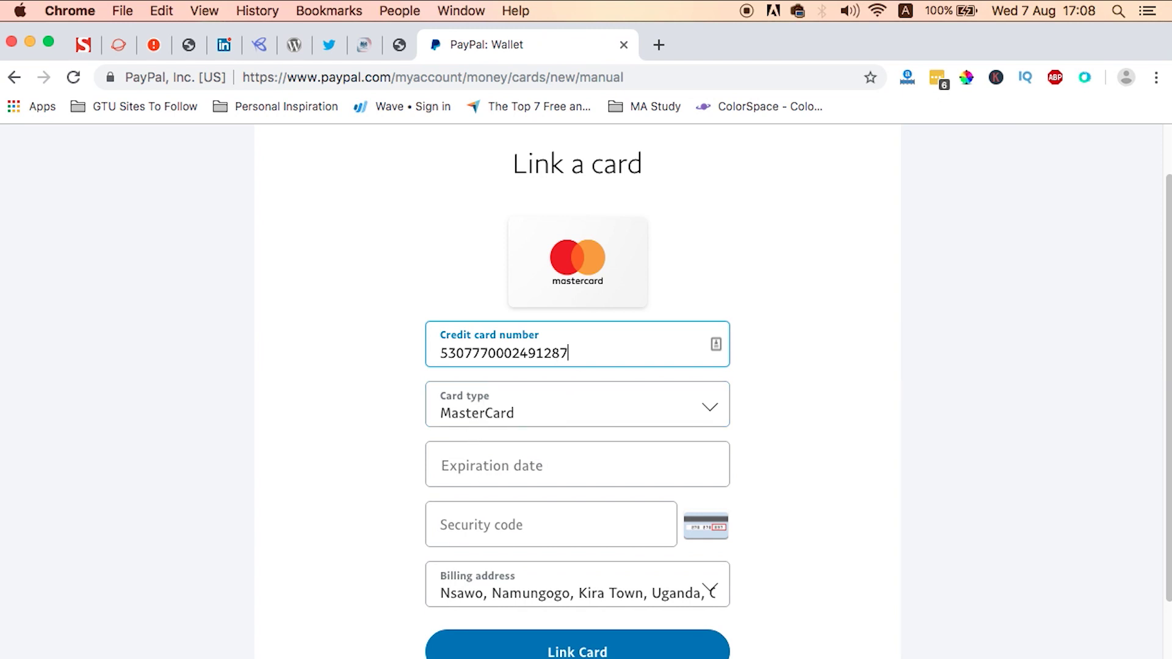
pyautogui.press('Tab')
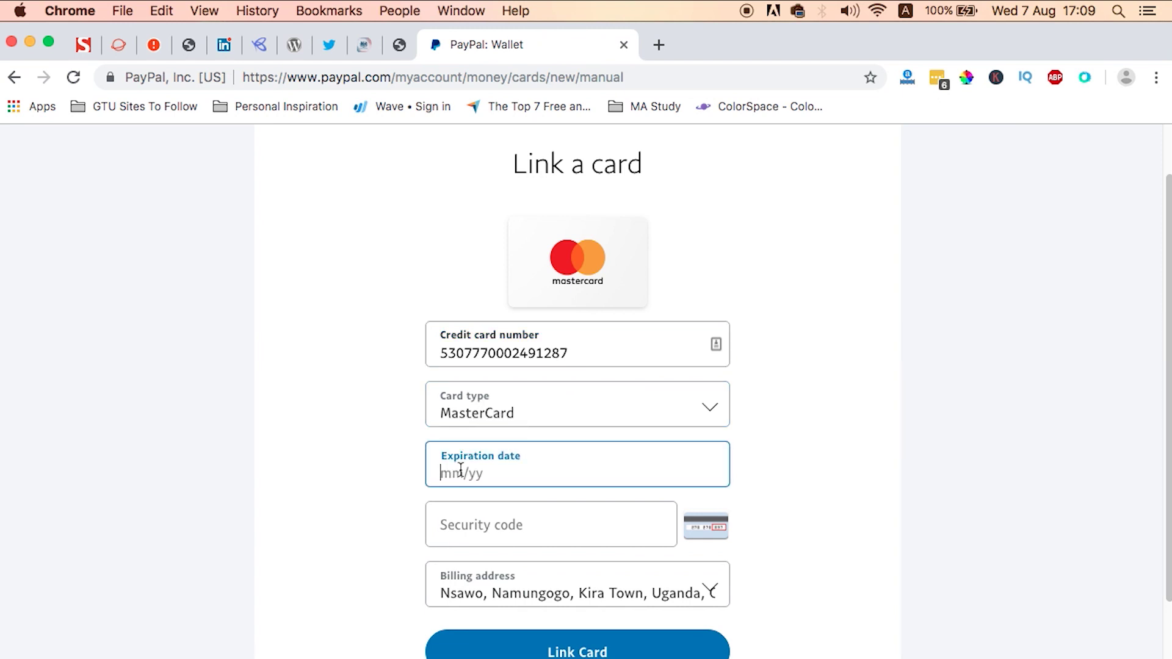
pyautogui.write('08/')
pyautogui.write('19')
pyautogui.click(448, 534)
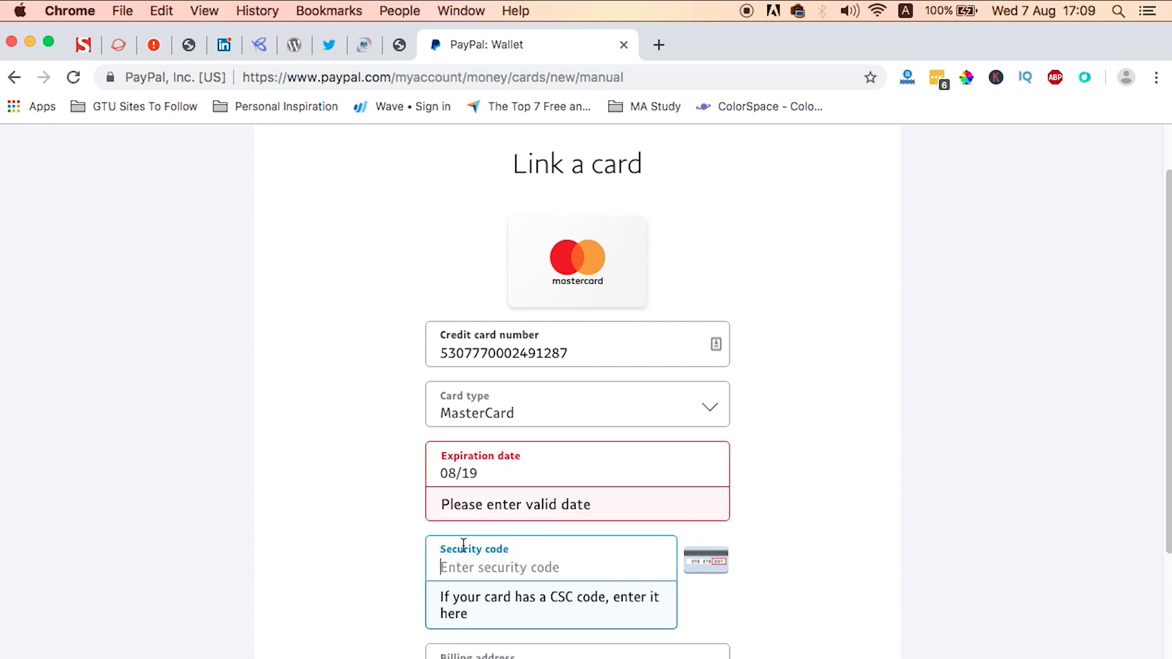
pyautogui.click(485, 472)
pyautogui.press('BackSpace')
pyautogui.press('BackSpace')
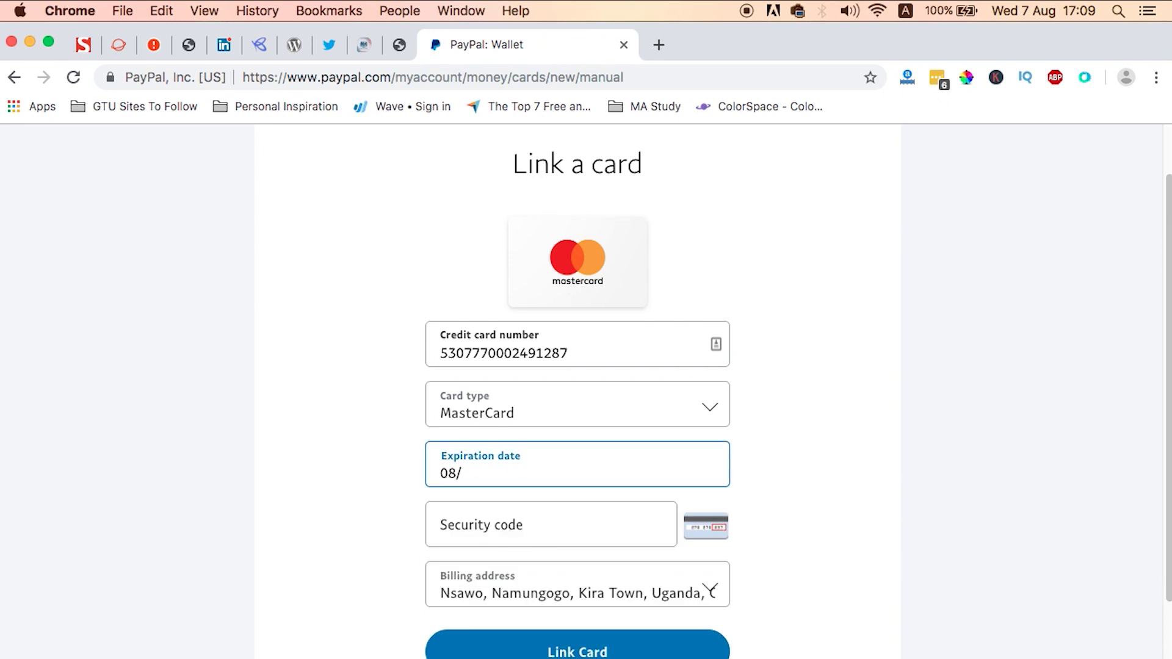
pyautogui.write('19')
pyautogui.click(447, 515)
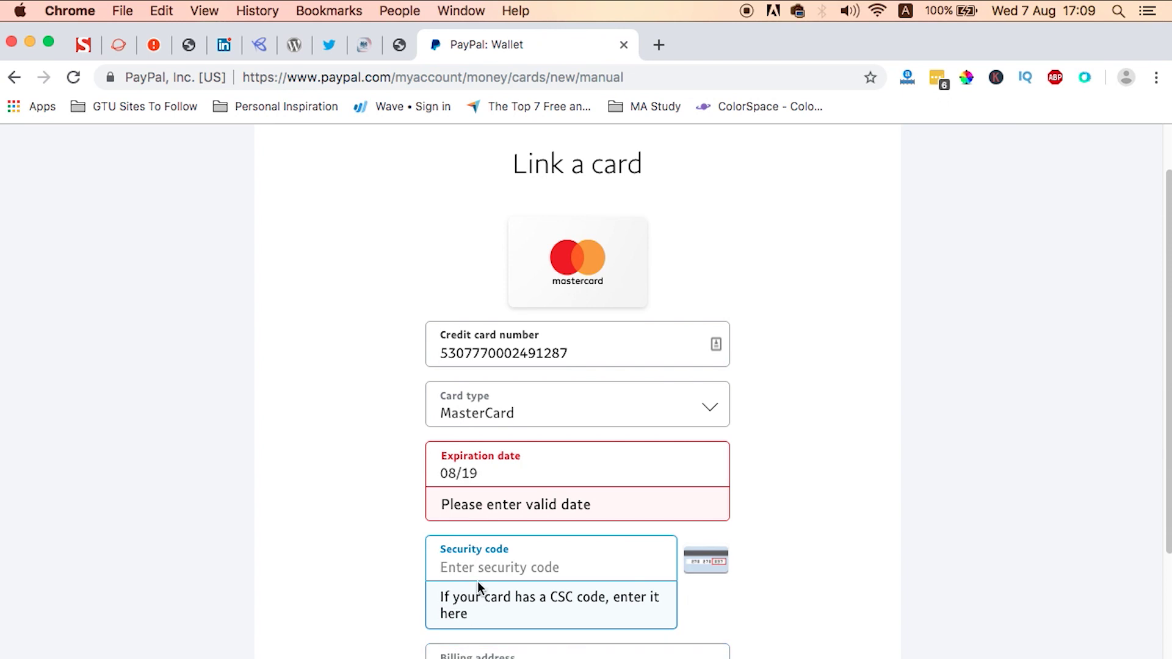
pyautogui.write('123')
pyautogui.click(855, 489)
pyautogui.scroll(-2, 856, 490)
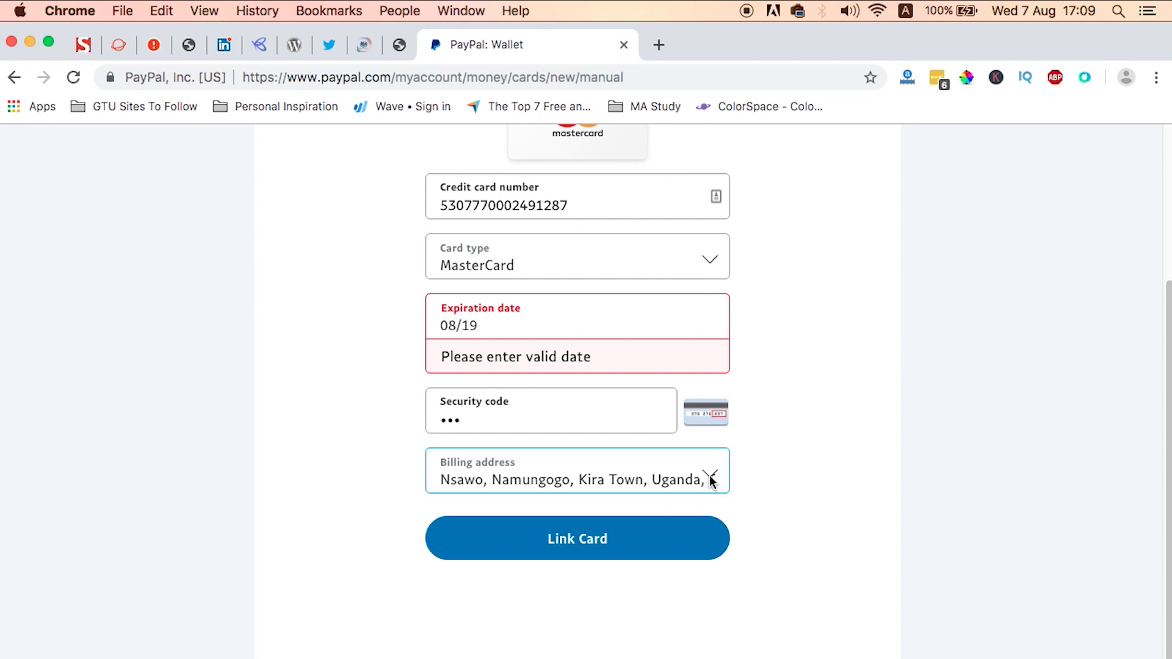
pyautogui.click(710, 480)
pyautogui.click(969, 413)
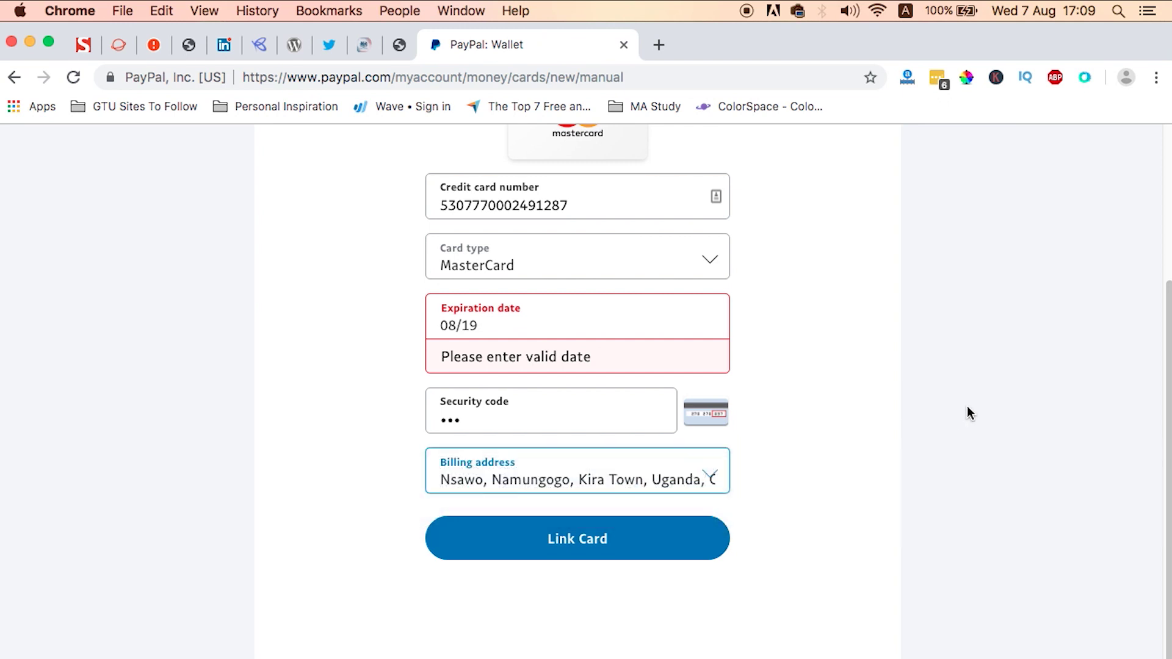
pyautogui.scroll(1, 737, 458)
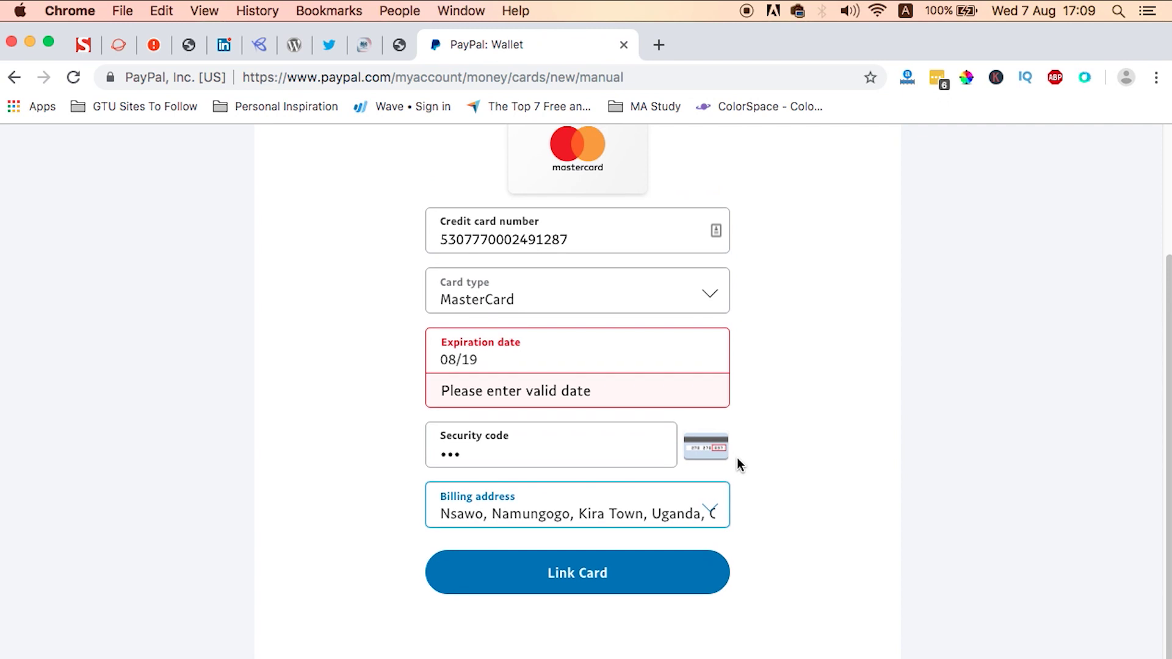
# - Submit MasterCard 1287, then recheck the rejected expiration date and security code fields
pyautogui.click(571, 564)
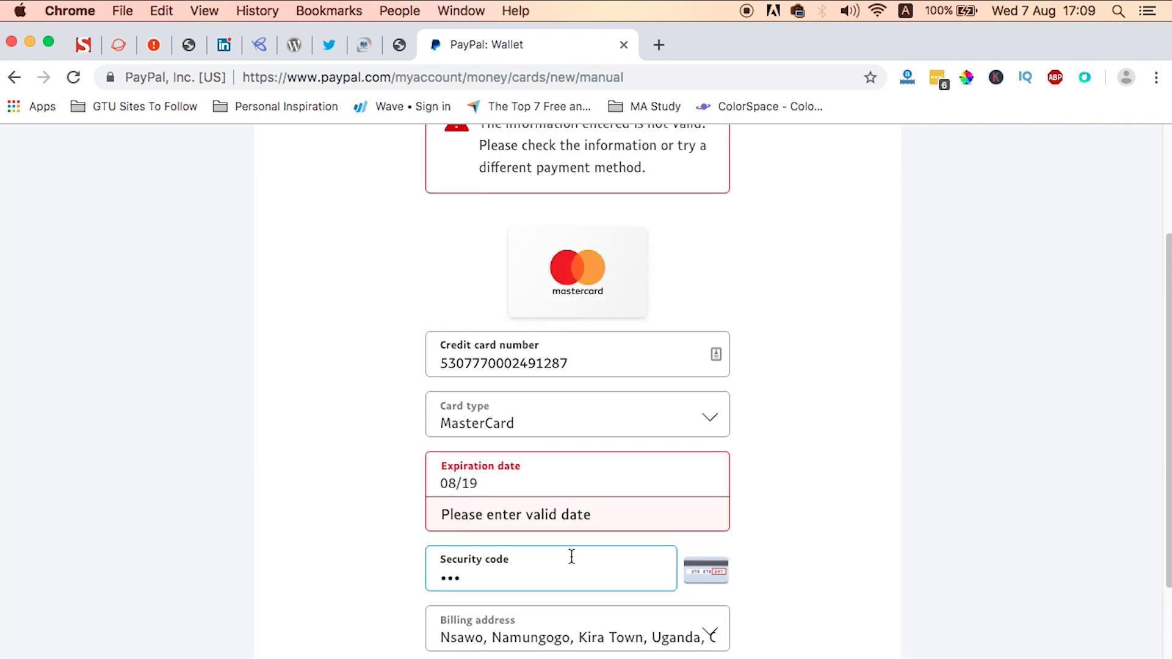
pyautogui.click(660, 462)
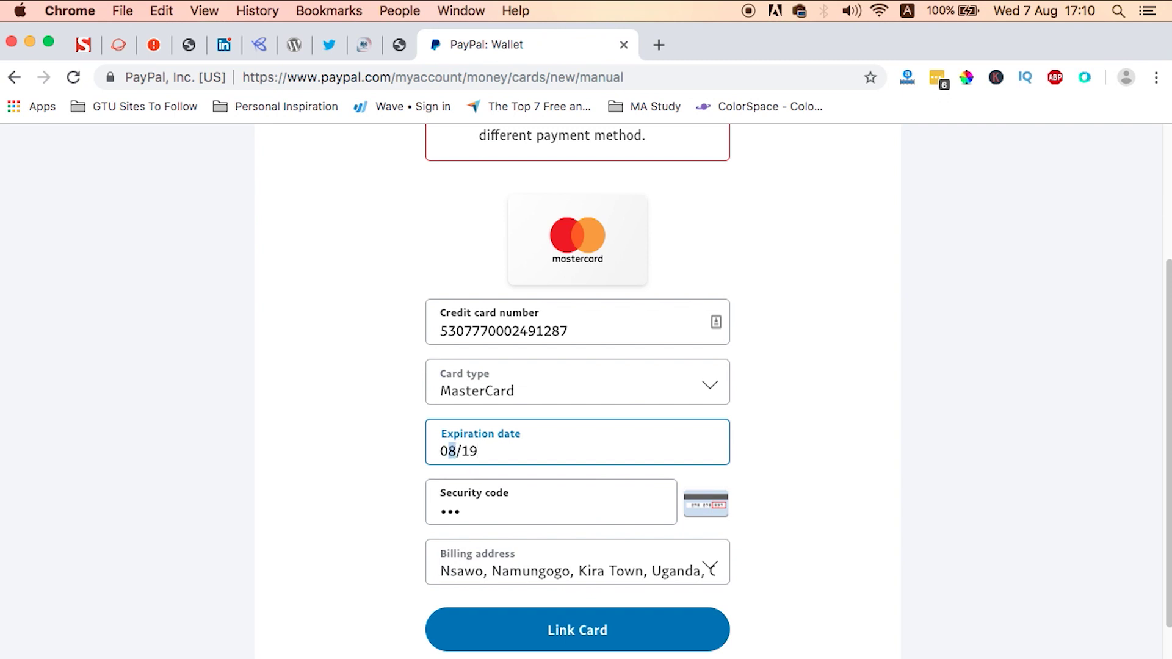
pyautogui.click(523, 528)
pyautogui.click(501, 541)
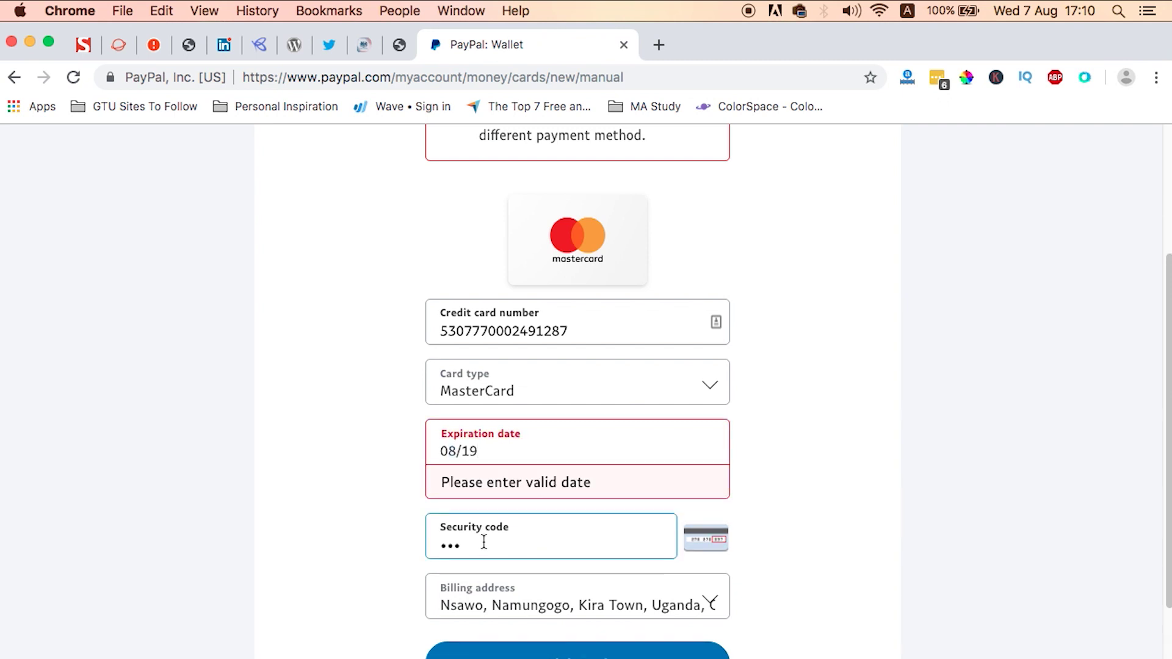
pyautogui.click(586, 444)
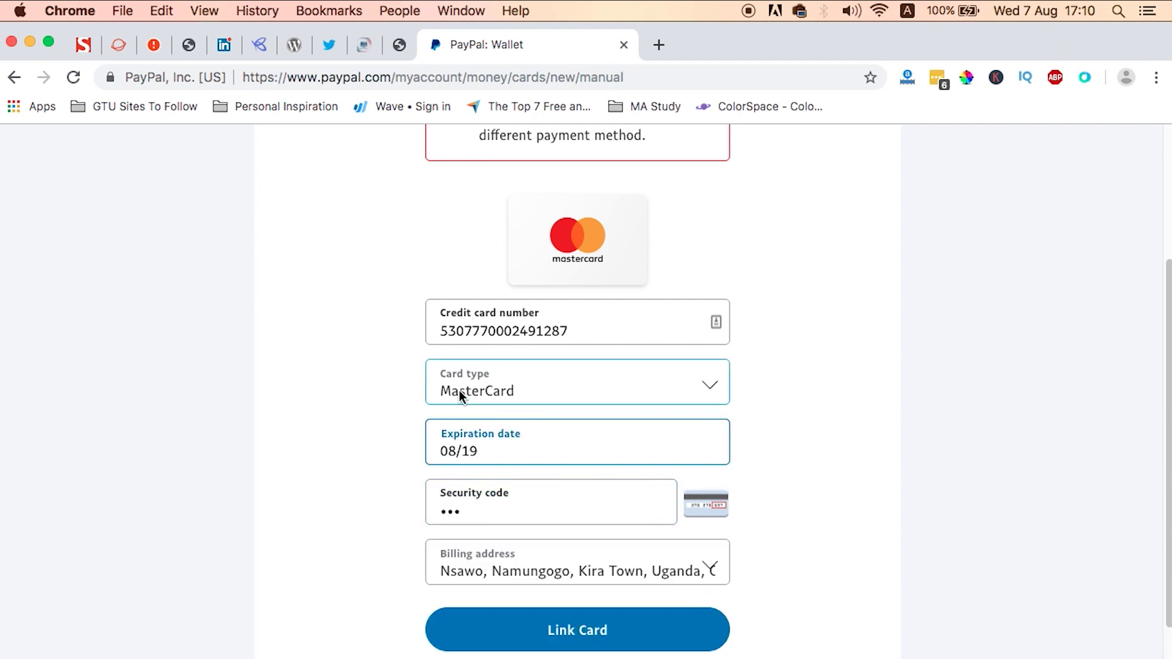
pyautogui.scroll(3, 459, 390)
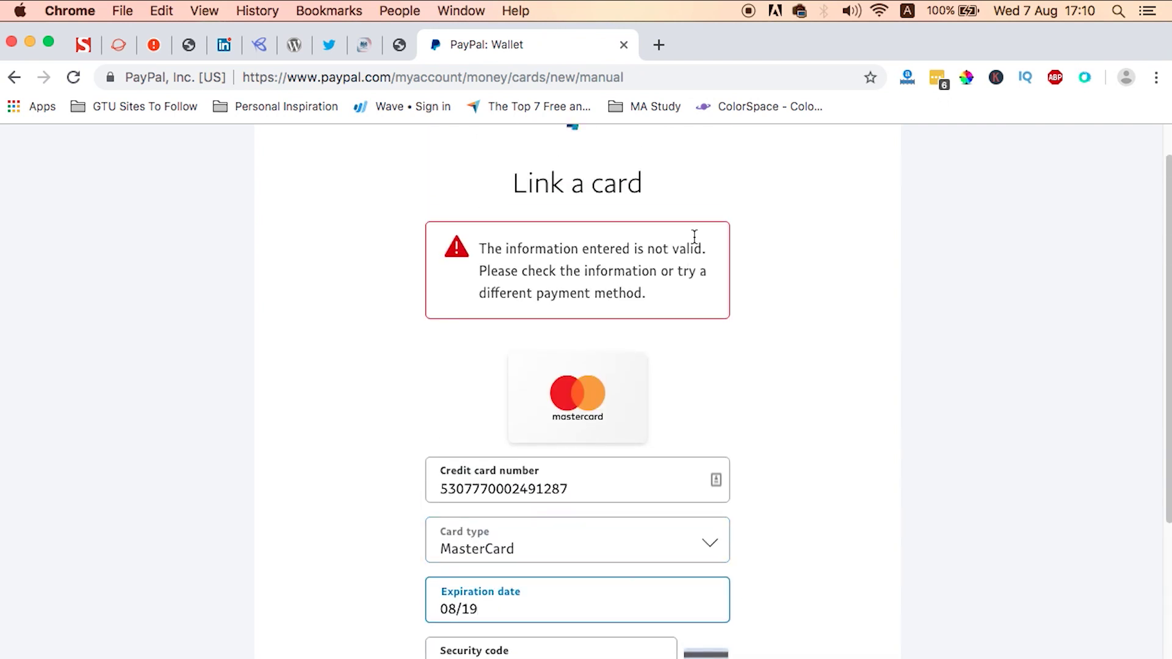
pyautogui.scroll(-3, 724, 326)
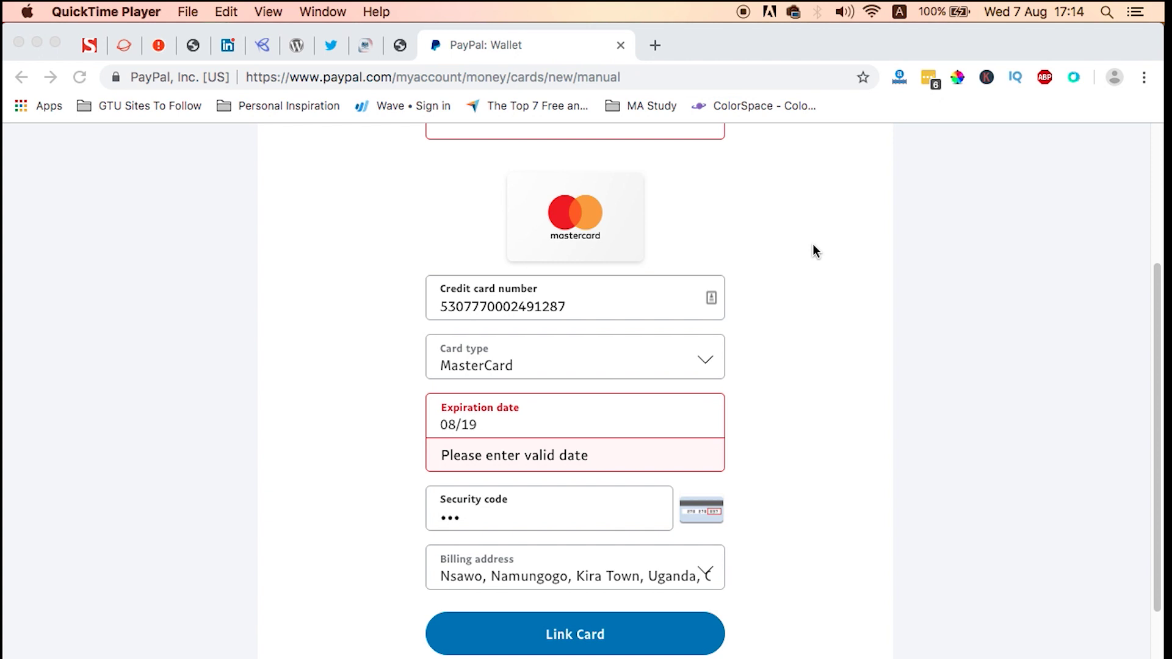
pyautogui.scroll(-1, 813, 245)
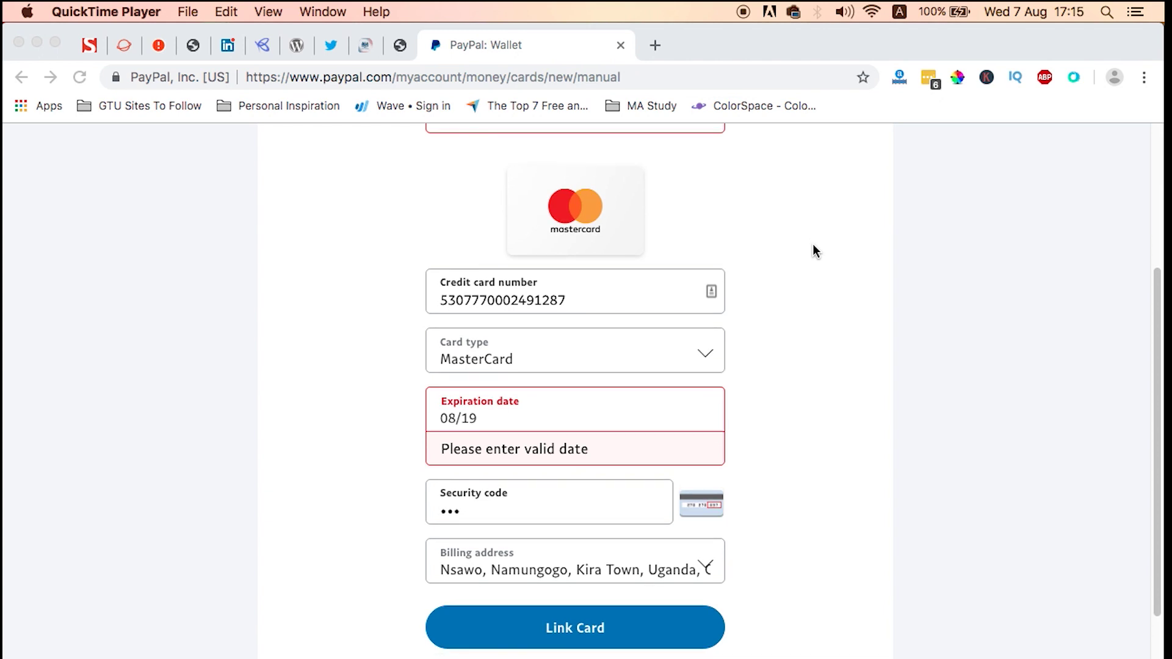
pyautogui.click(315, 426)
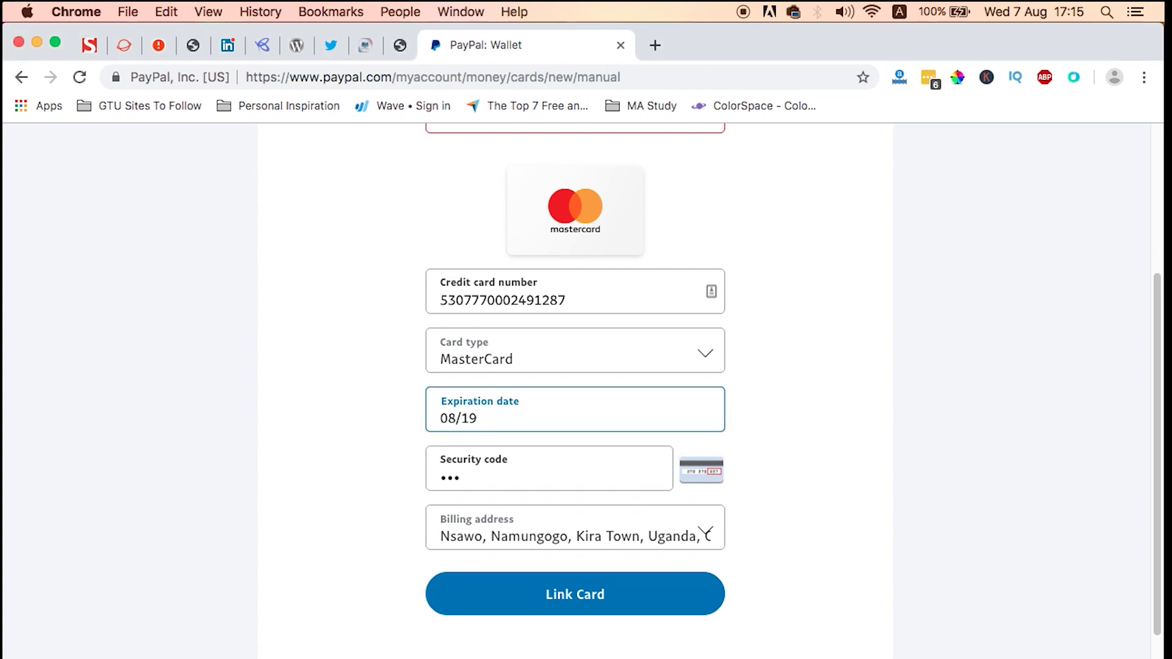
pyautogui.doubleClick(576, 298)
pyautogui.press('BackSpace')
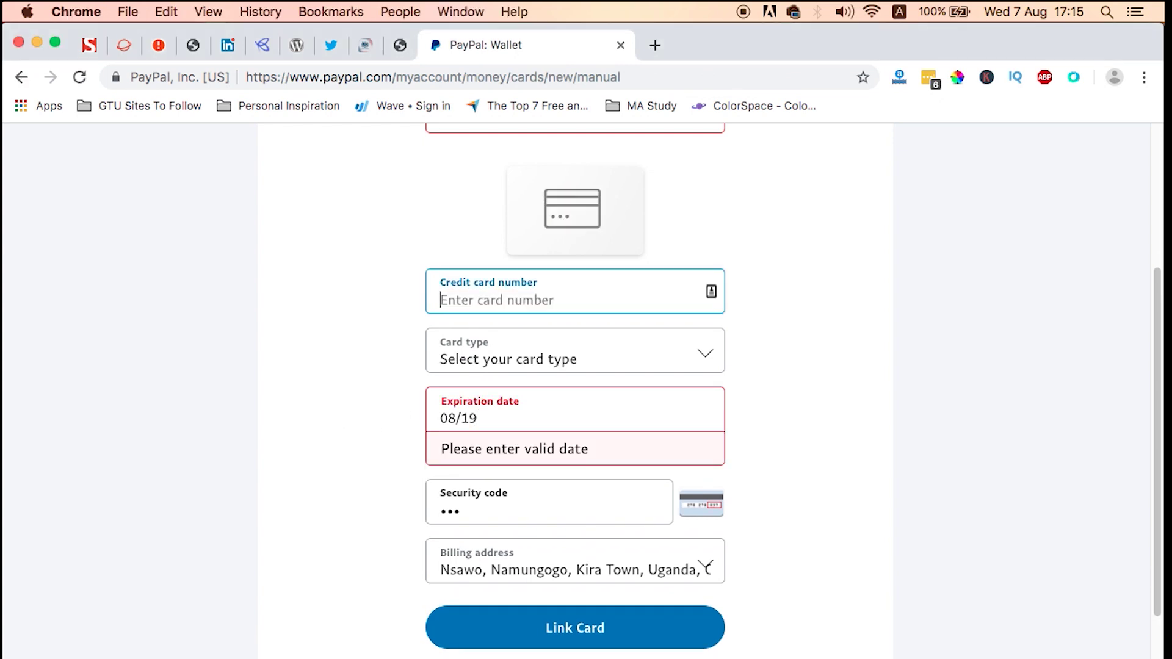
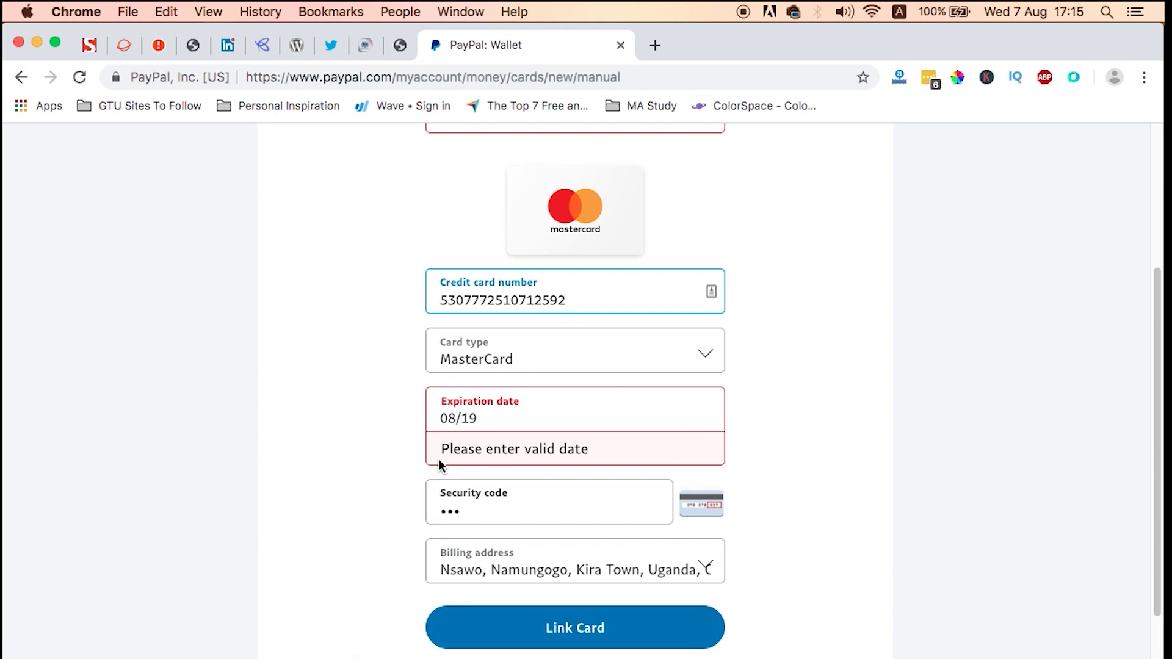
pyautogui.click(455, 418)
pyautogui.press('BackSpace')
pyautogui.write('9')
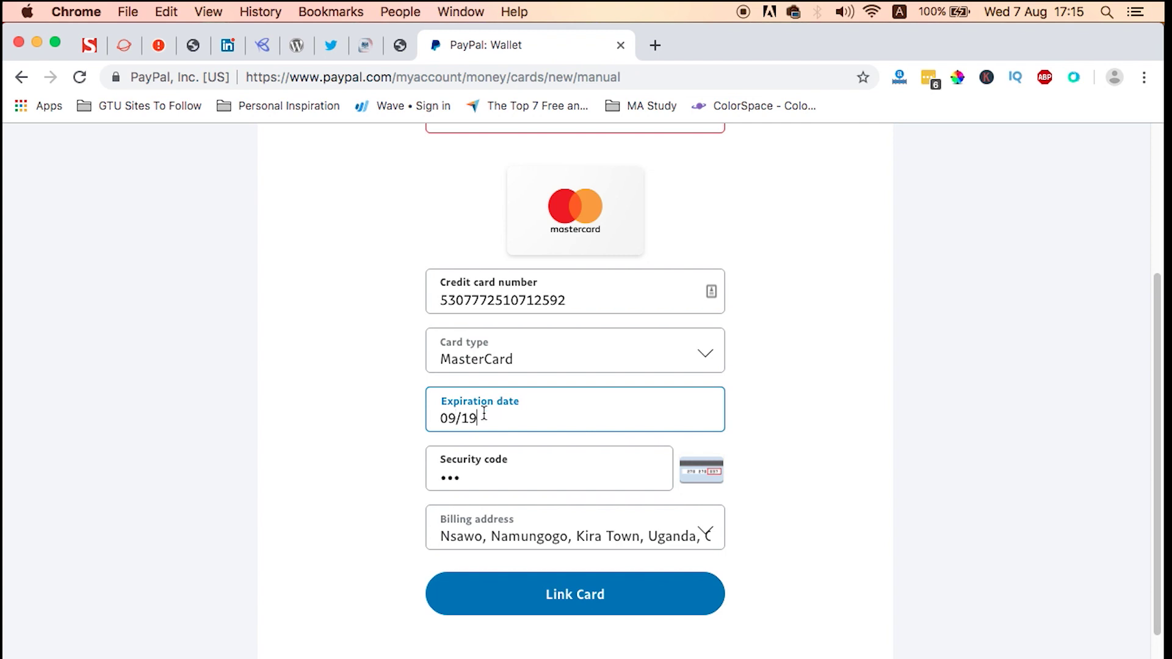
pyautogui.click(464, 479)
pyautogui.press('BackSpace')
pyautogui.press('BackSpace')
pyautogui.press('BackSpace')
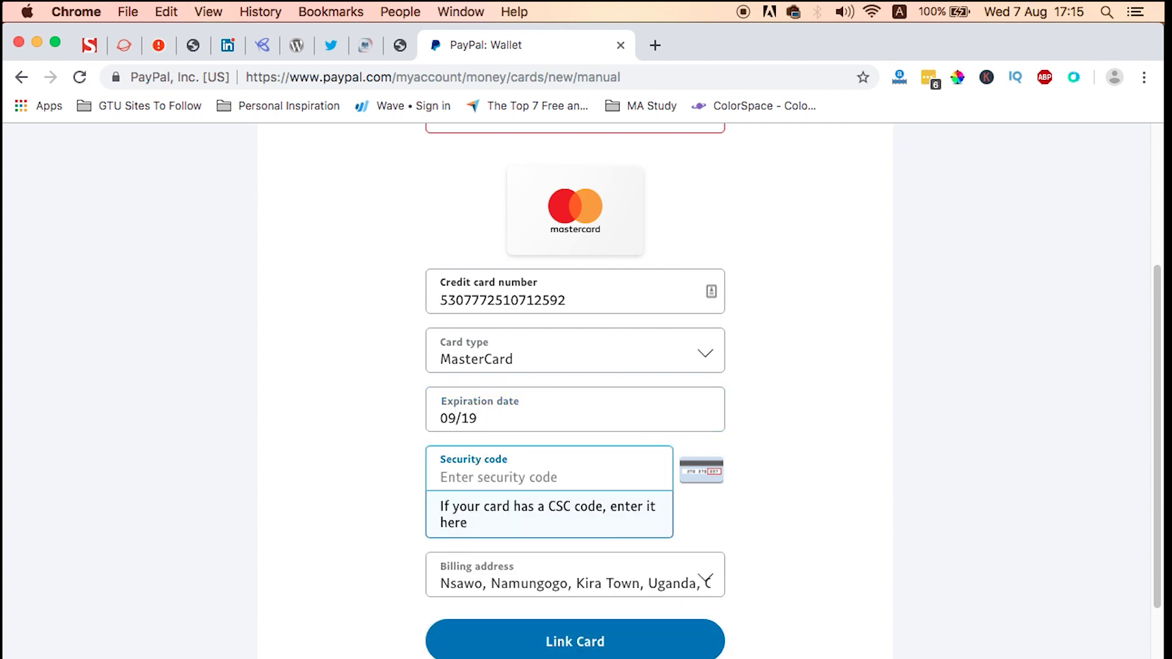
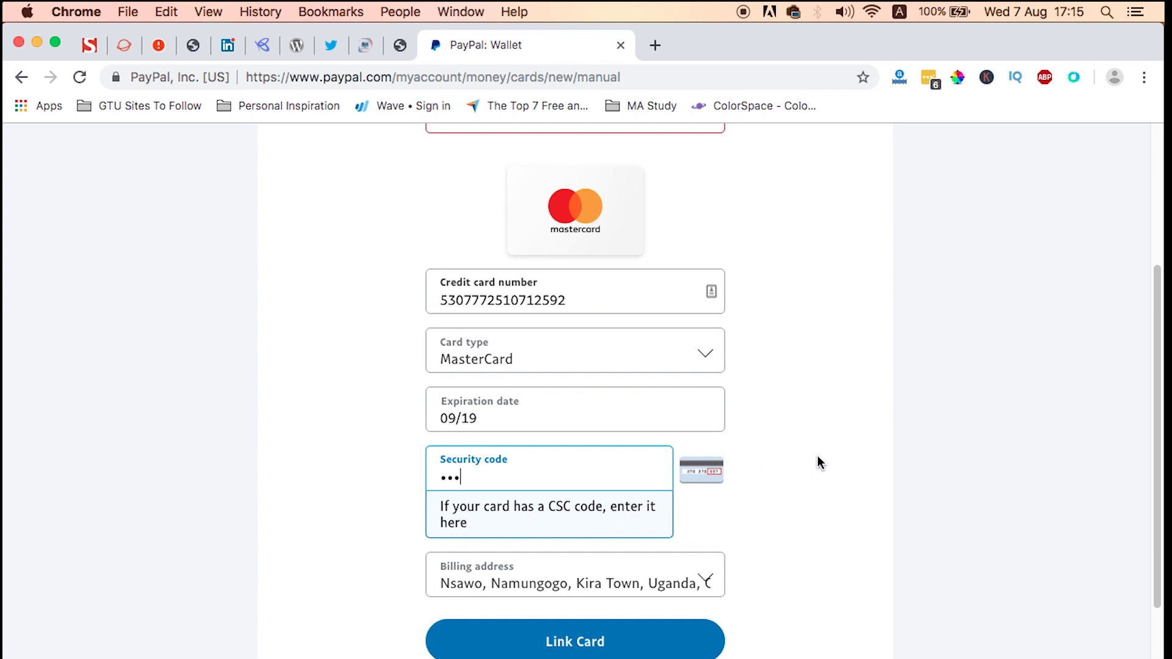
pyautogui.click(817, 462)
pyautogui.click(577, 590)
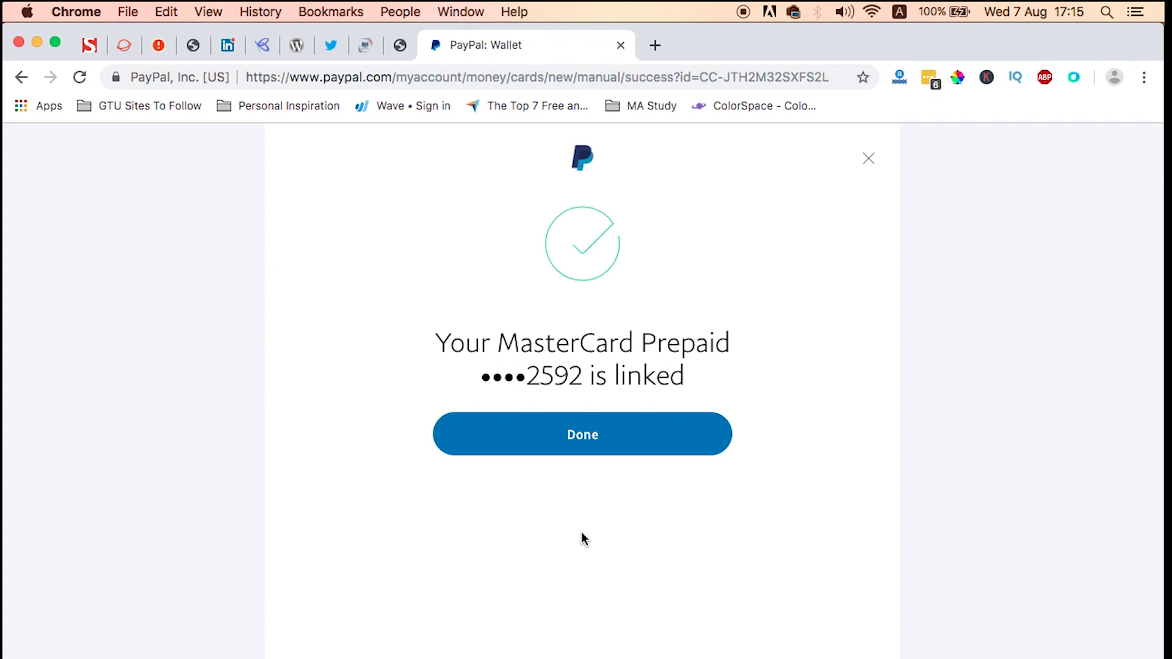
# - Dismiss the success page and return to the Wallet showing MasterCard ••••2592
pyautogui.click(574, 437)
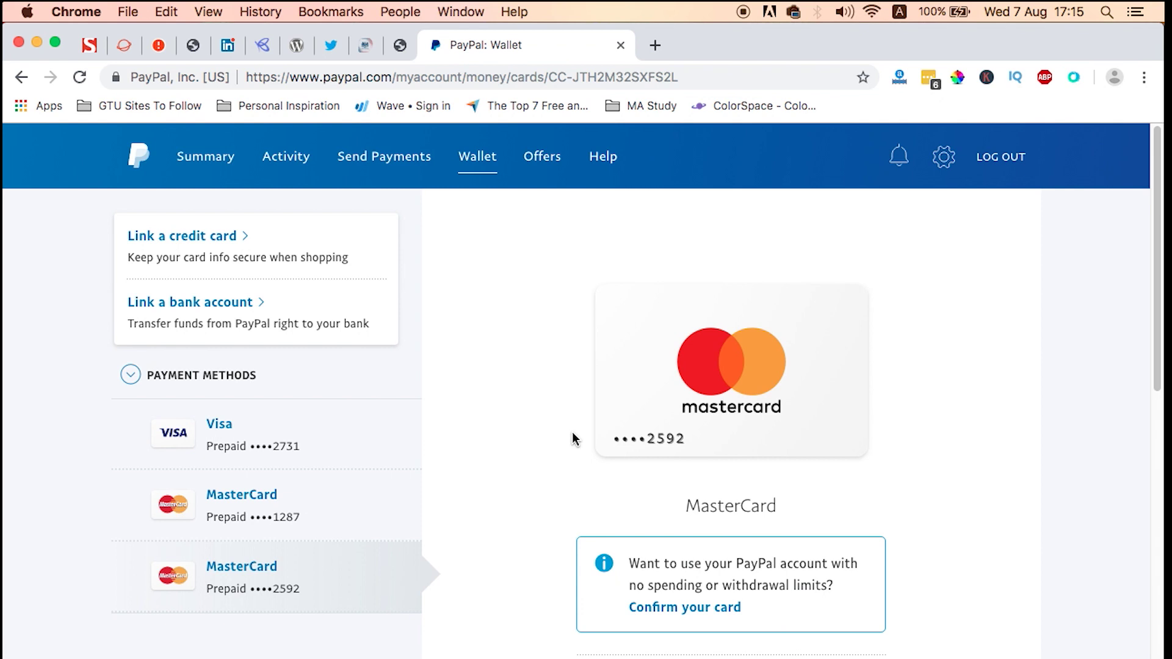
pyautogui.scroll(-3, 573, 439)
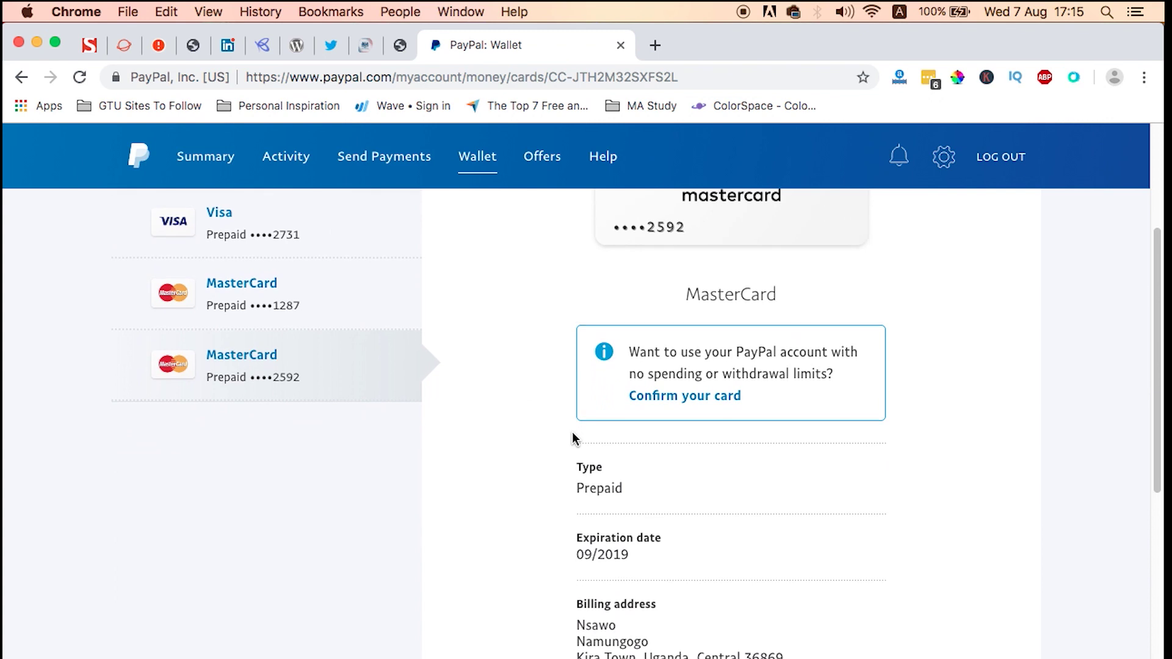
pyautogui.scroll(2, 573, 438)
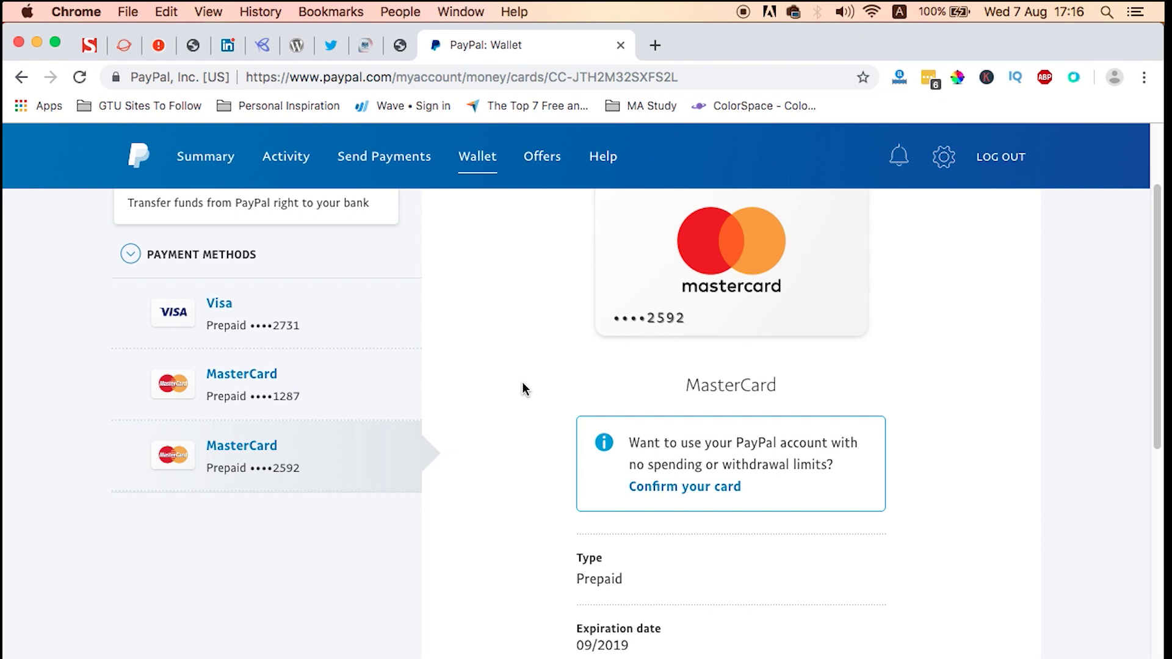
pyautogui.scroll(3, 522, 381)
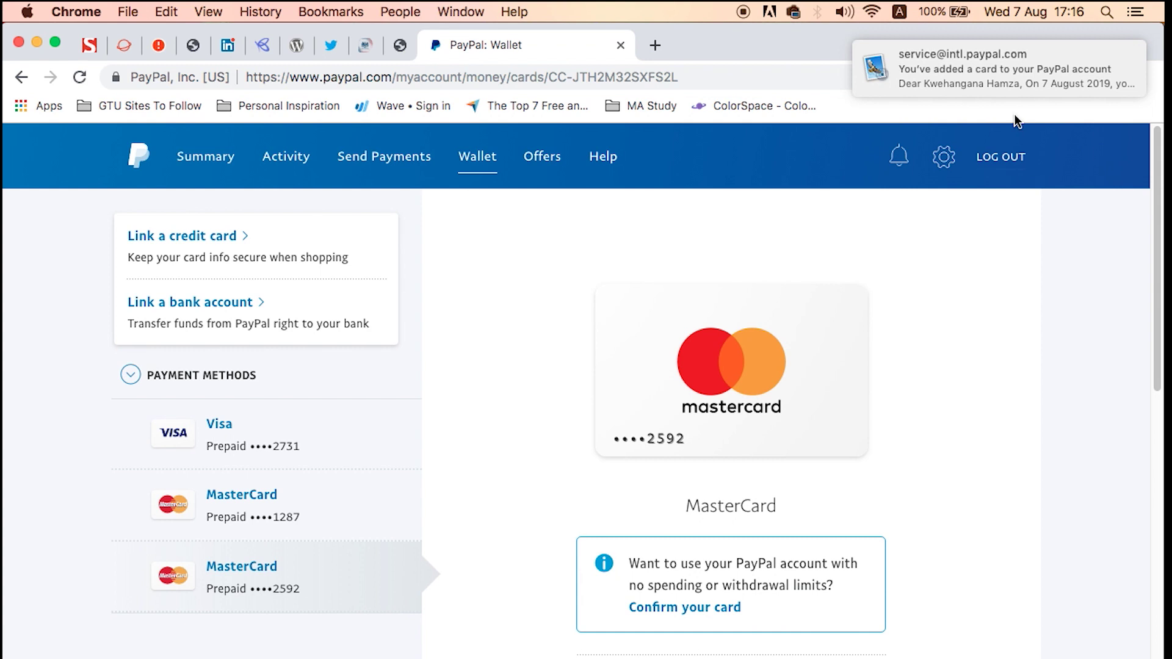
pyautogui.click(996, 68)
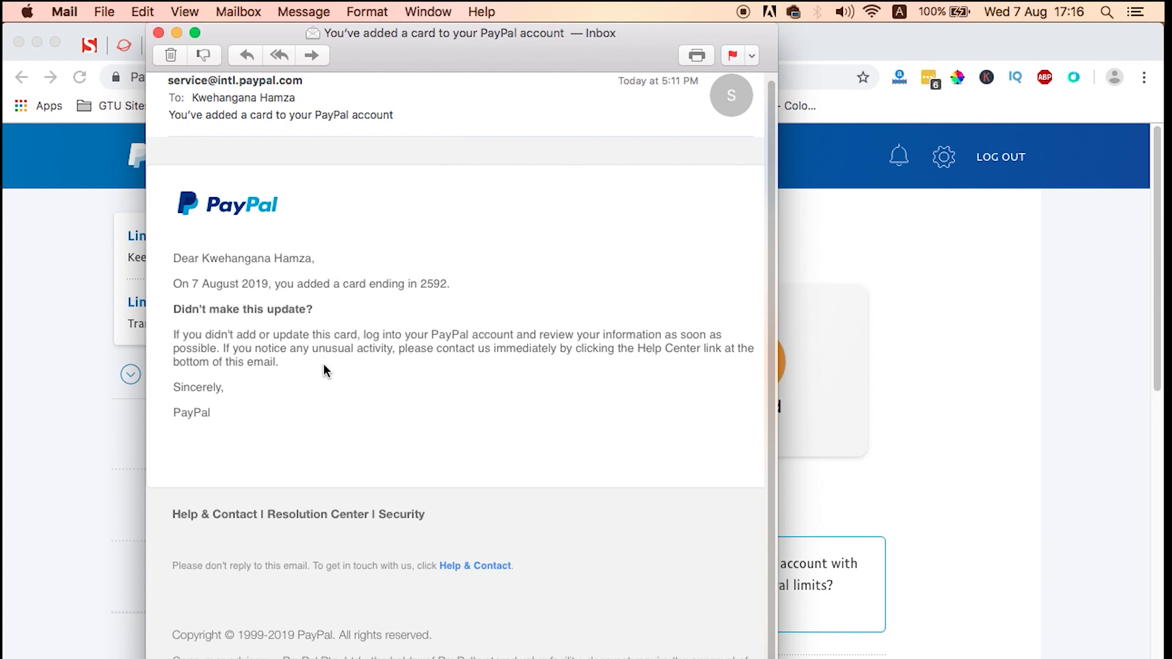
pyautogui.scroll(-1, 321, 371)
pyautogui.scroll(1, 325, 370)
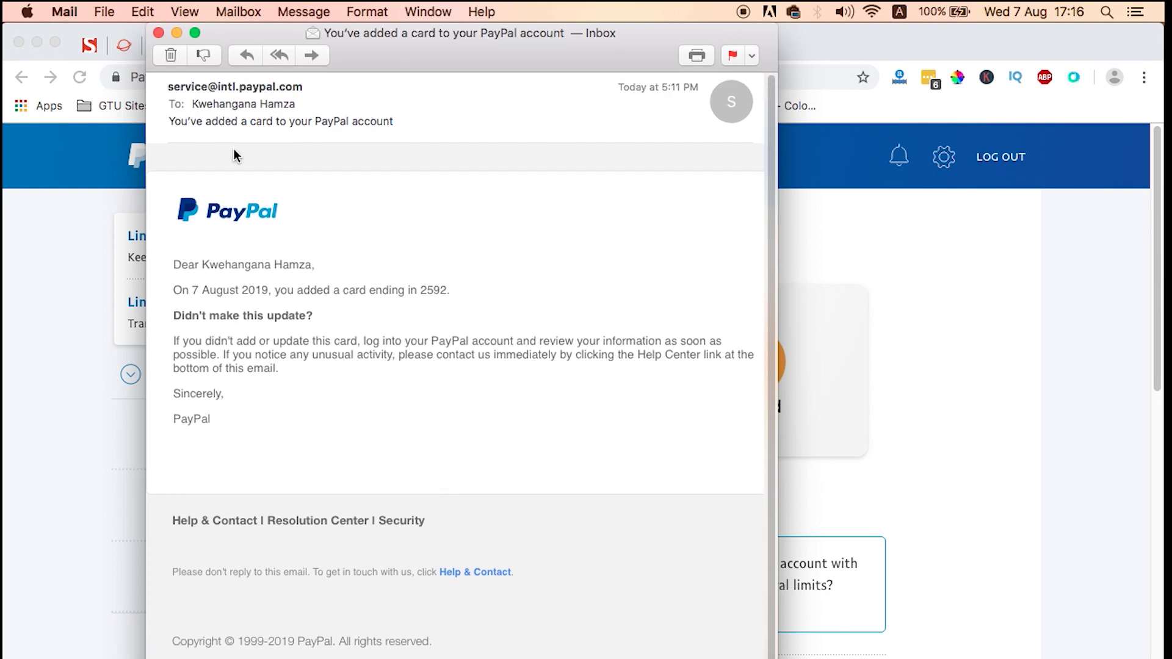
pyautogui.click(159, 33)
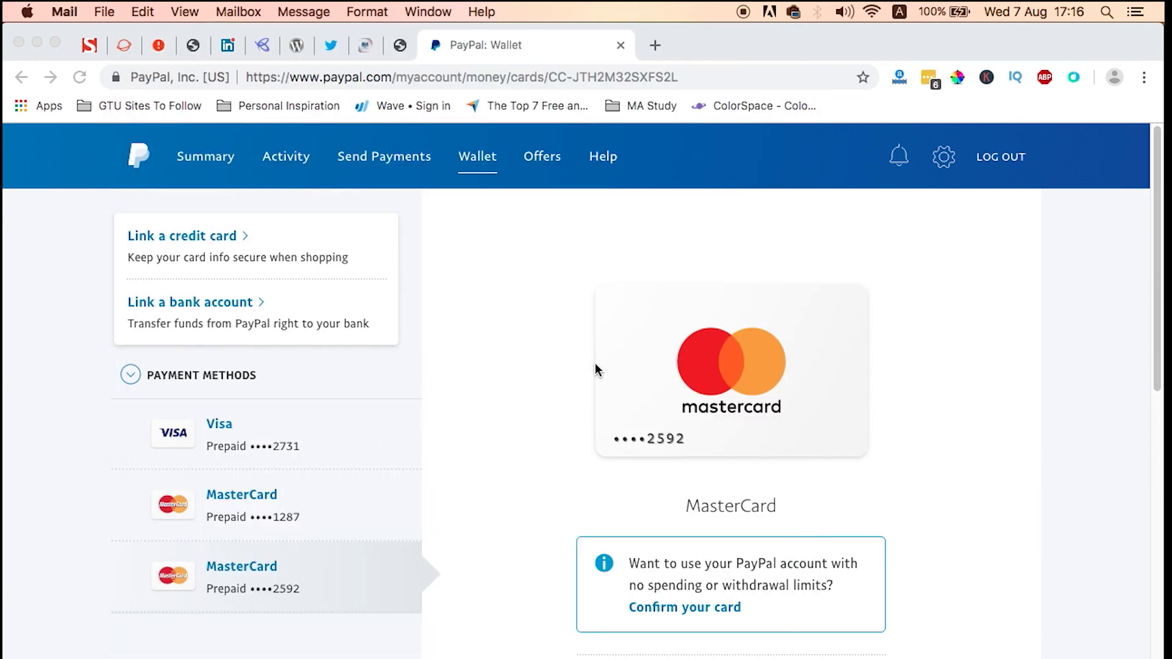
pyautogui.scroll(-2, 397, 379)
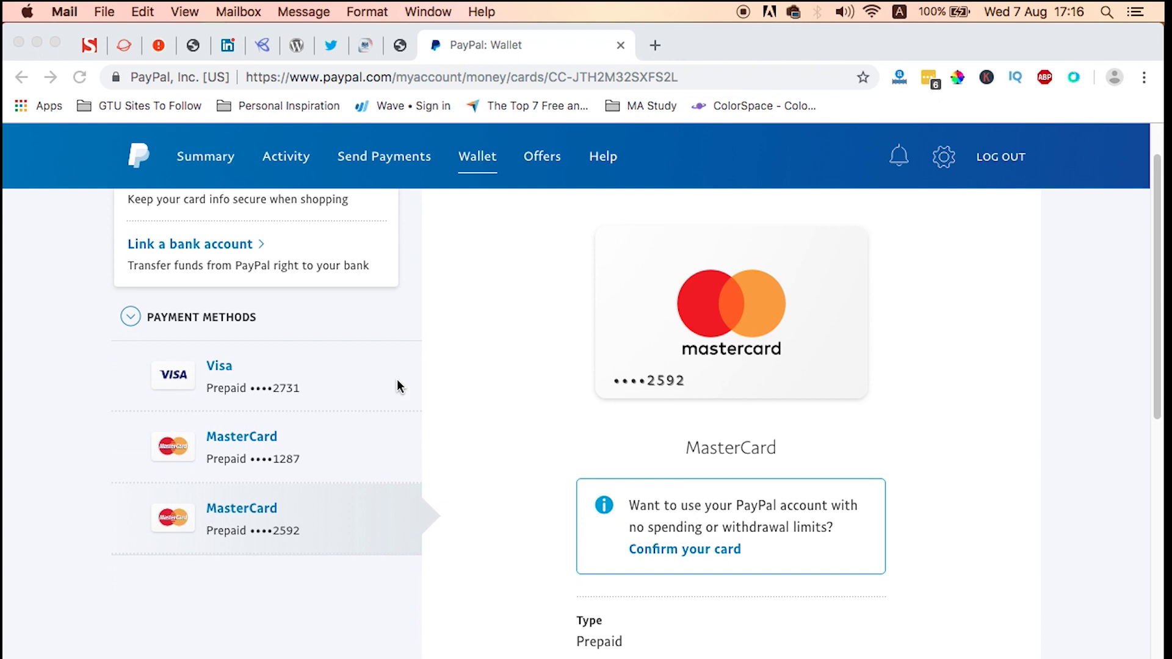
# - Remove MasterCard ••••1287, then begin removing Visa ••••2731 from the wallet
pyautogui.click(295, 443)
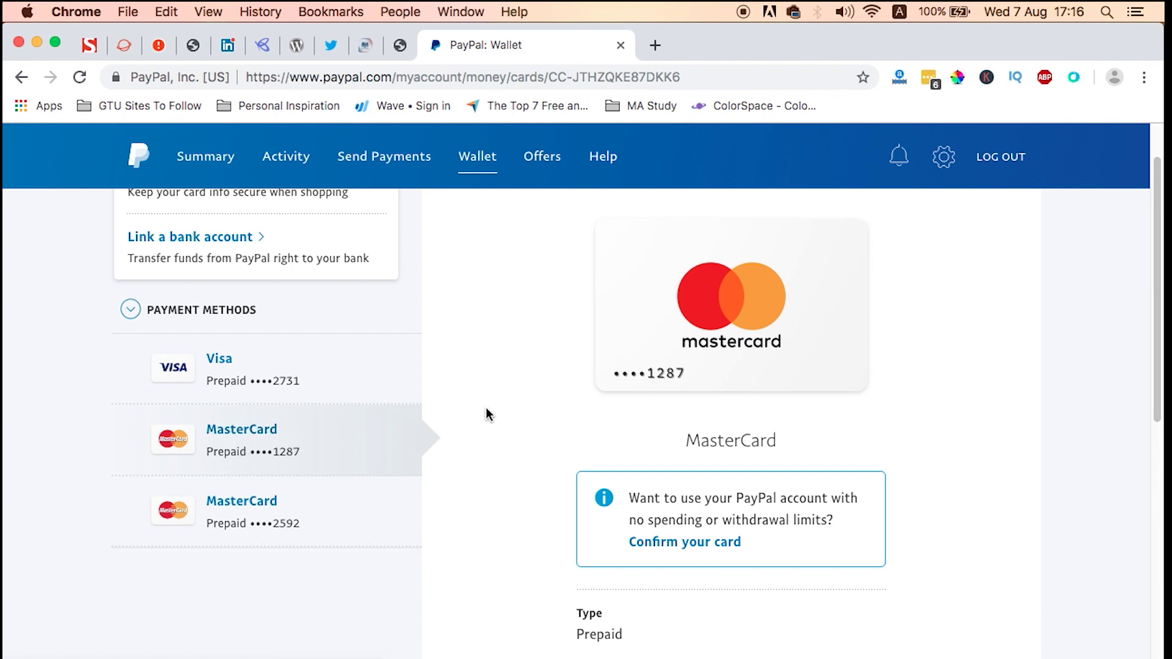
pyautogui.scroll(-4, 555, 410)
pyautogui.scroll(-1, 557, 410)
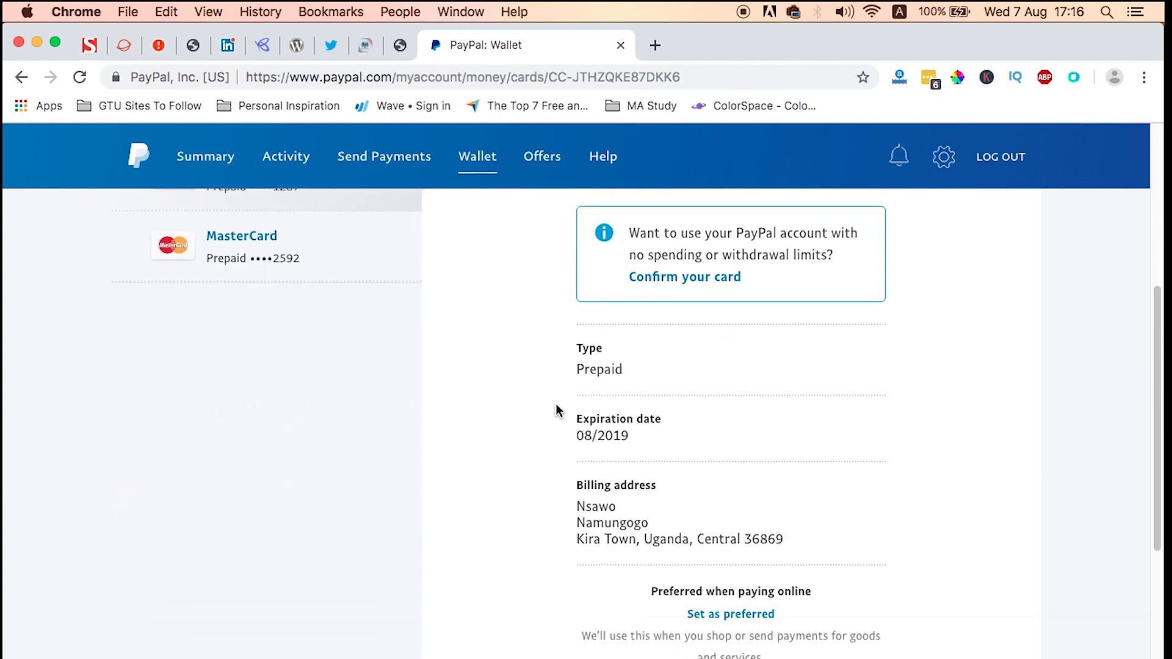
pyautogui.scroll(5, 555, 410)
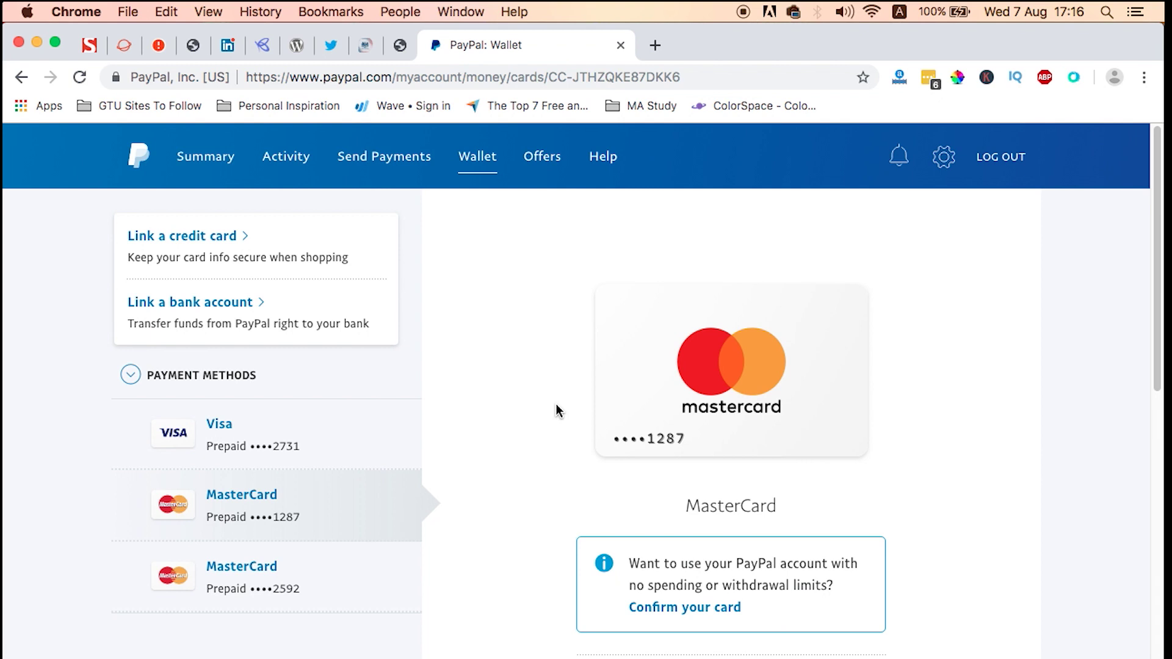
pyautogui.scroll(-2, 556, 411)
pyautogui.scroll(-1, 556, 410)
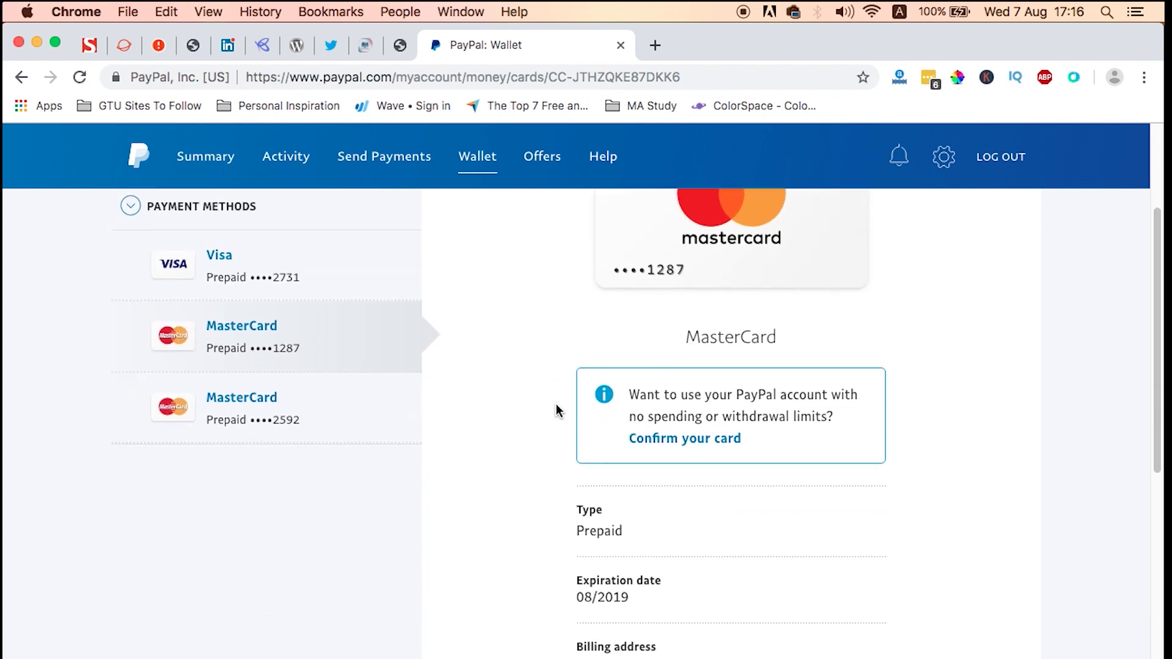
pyautogui.scroll(-2, 557, 411)
pyautogui.scroll(-1, 556, 410)
pyautogui.scroll(-3, 556, 411)
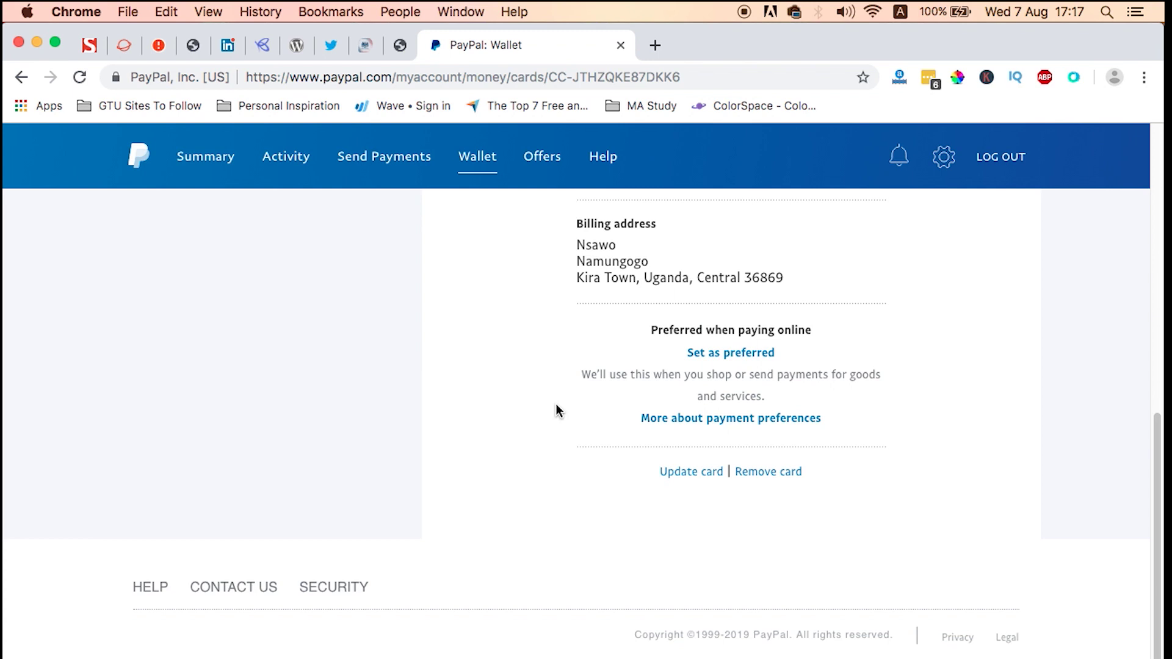
pyautogui.scroll(10, 555, 410)
pyautogui.scroll(-1, 557, 410)
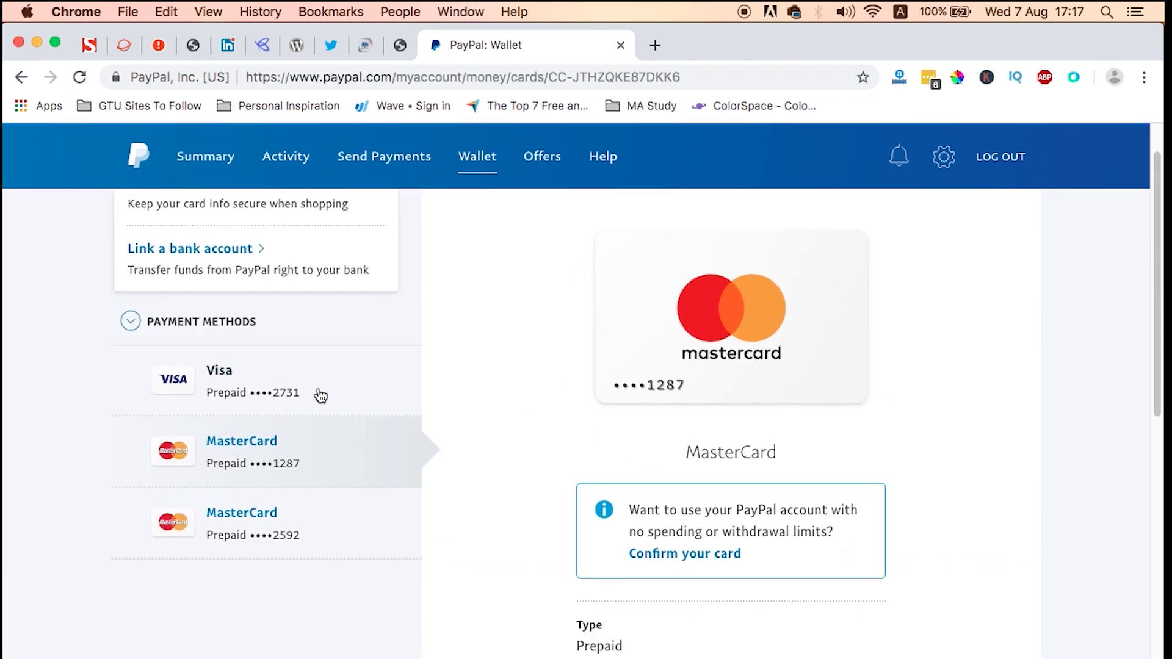
pyautogui.click(256, 397)
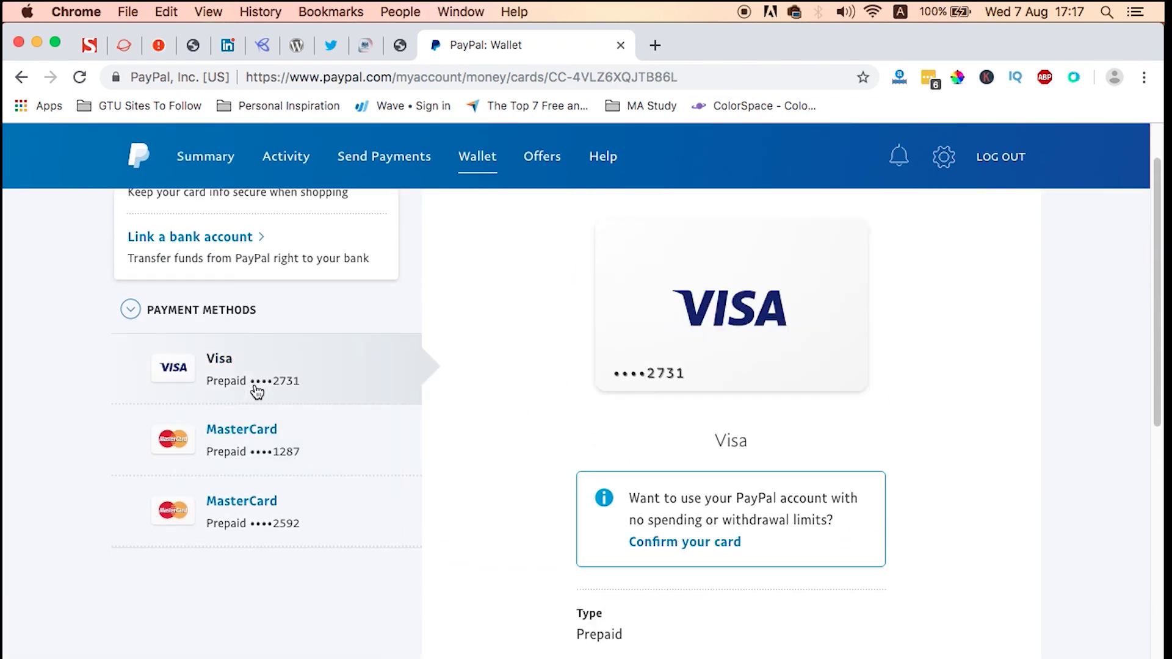
pyautogui.click(257, 446)
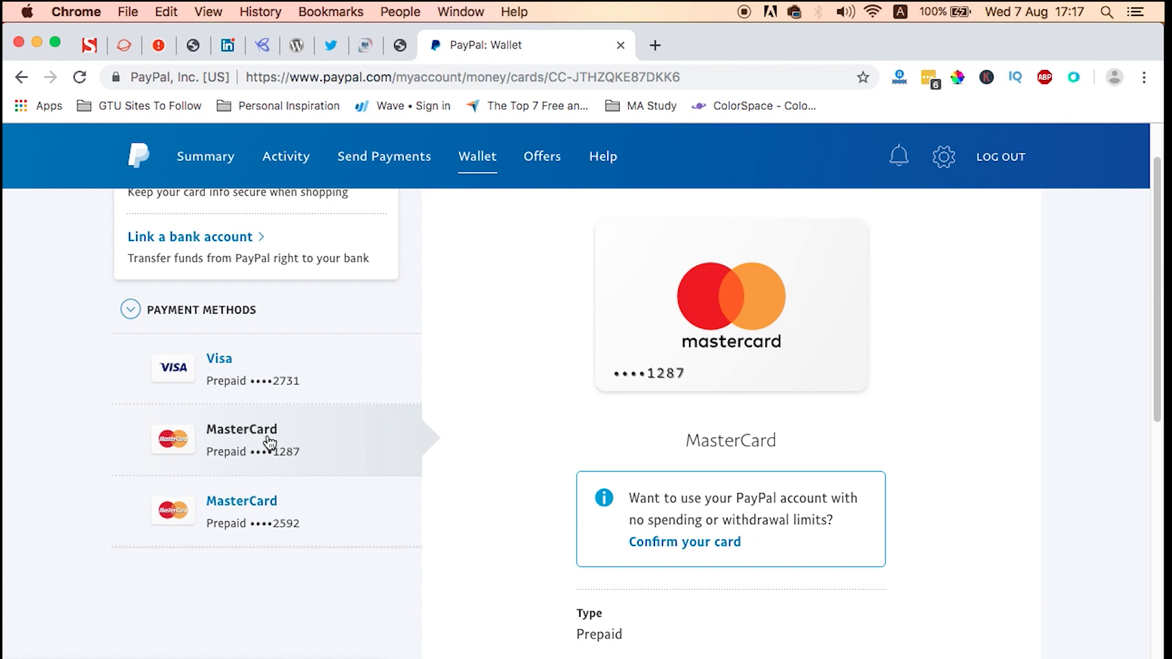
pyautogui.scroll(-2, 502, 461)
pyautogui.scroll(-5, 502, 461)
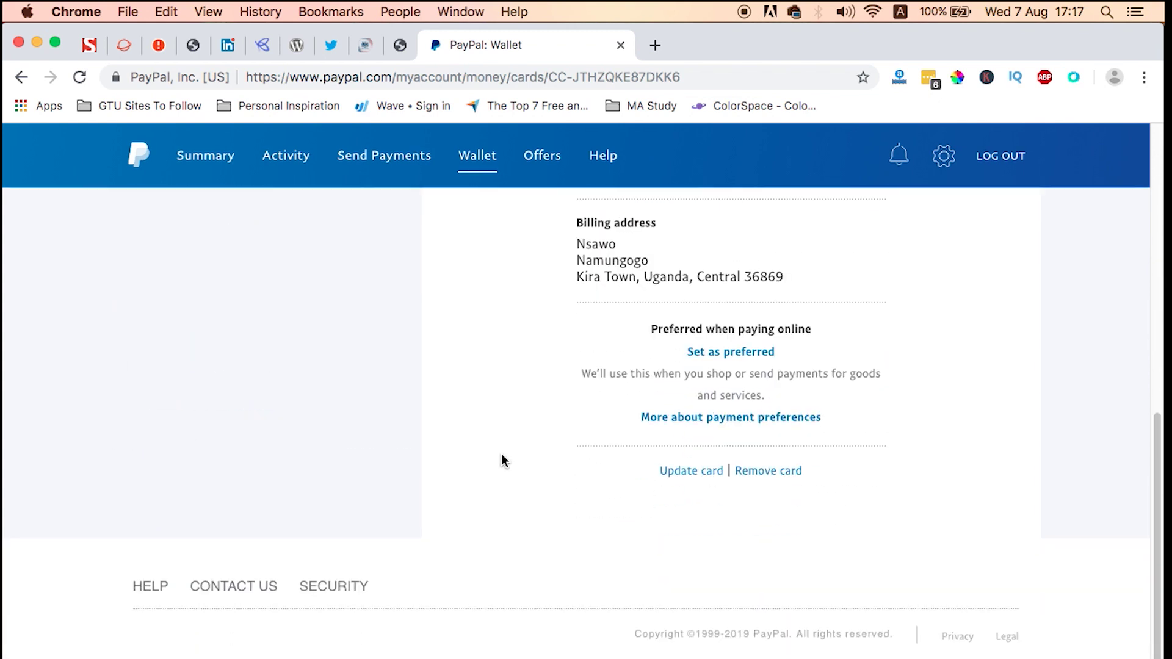
pyautogui.click(759, 475)
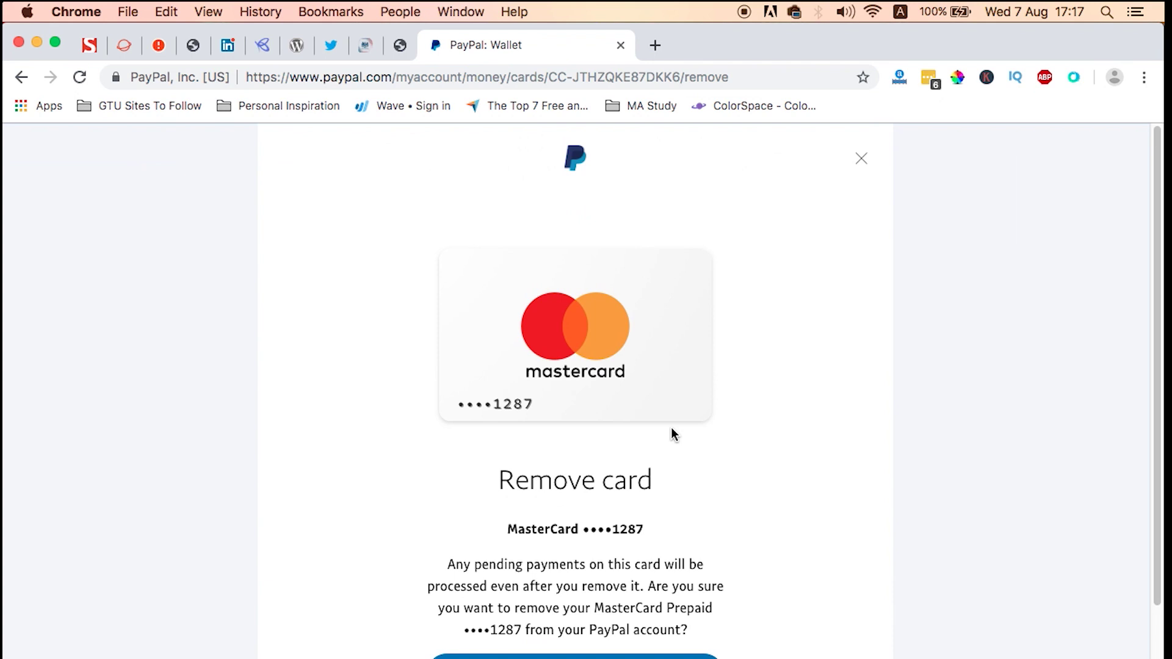
pyautogui.scroll(-2, 620, 546)
pyautogui.click(567, 591)
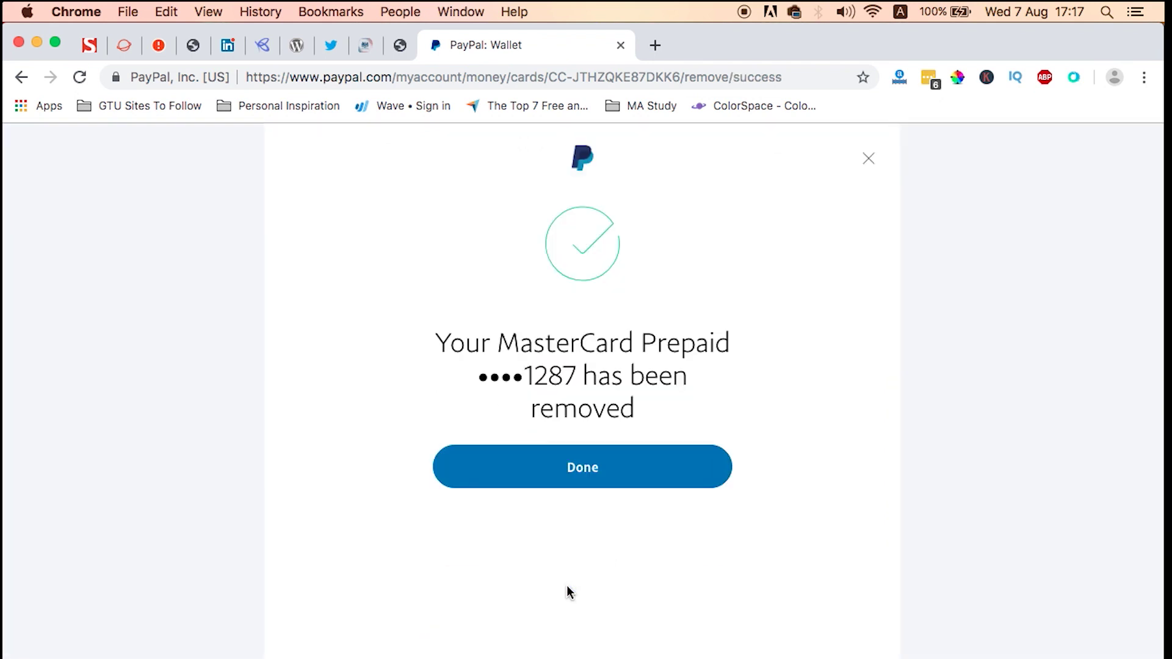
pyautogui.click(646, 453)
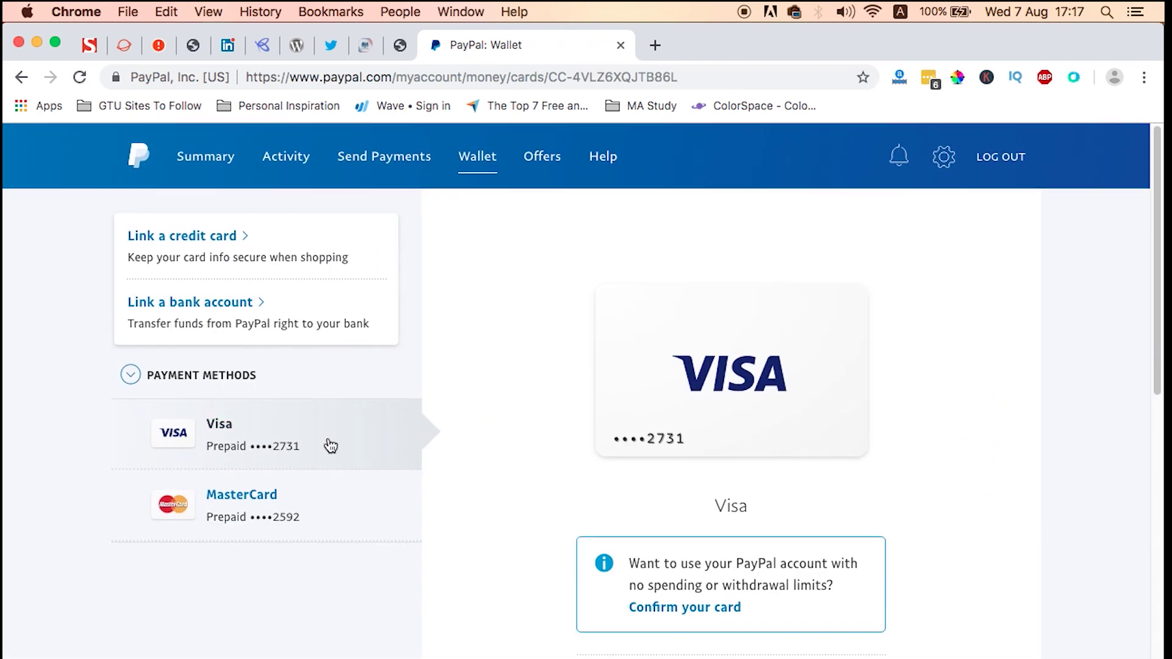
pyautogui.scroll(-10, 674, 507)
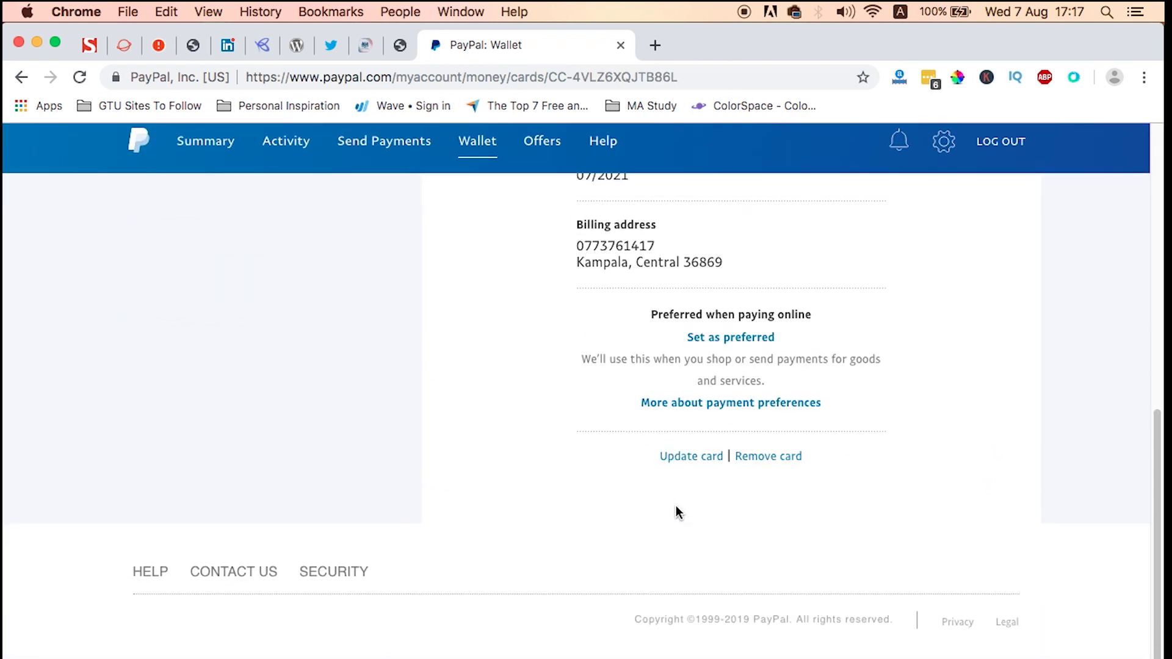
pyautogui.click(762, 457)
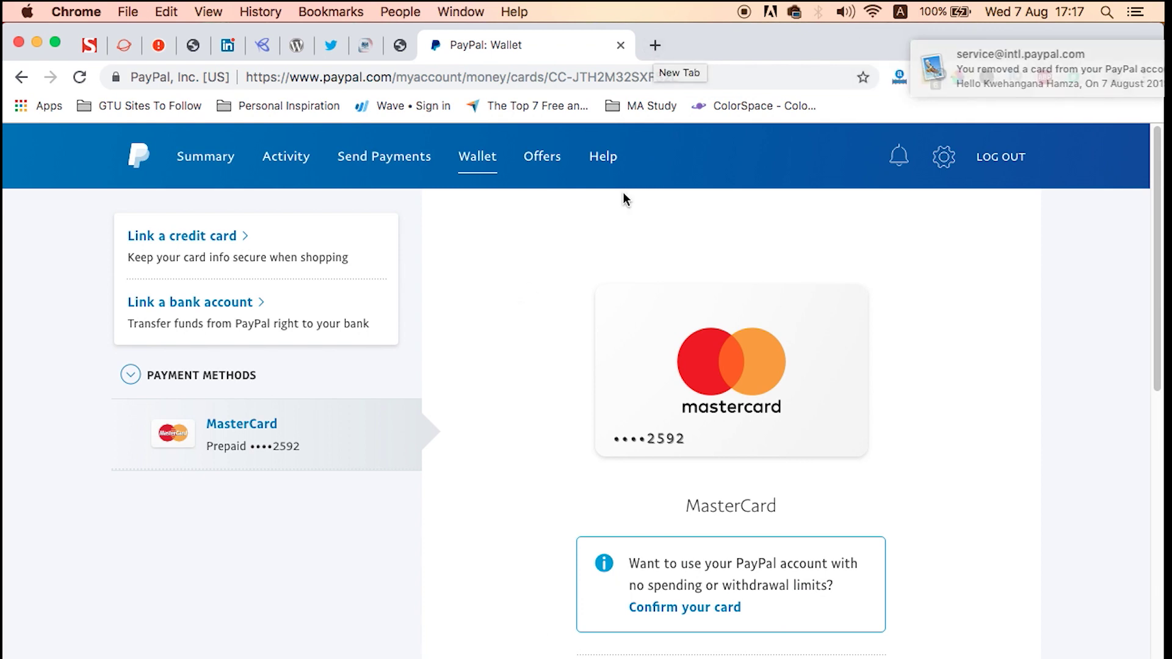
# - Open Namecheap in a new tab and go to the Domain List
pyautogui.click(656, 44)
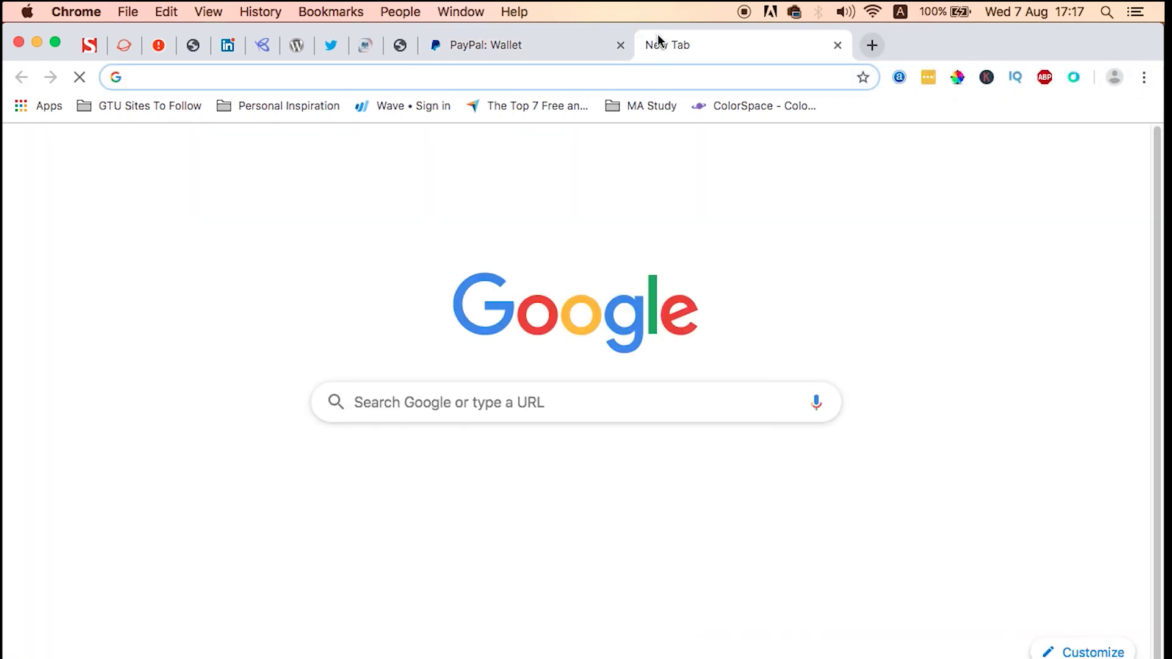
pyautogui.write('gra')
pyautogui.press('BackSpace')
pyautogui.press('BackSpace')
pyautogui.press('BackSpace')
pyautogui.press('BackSpace')
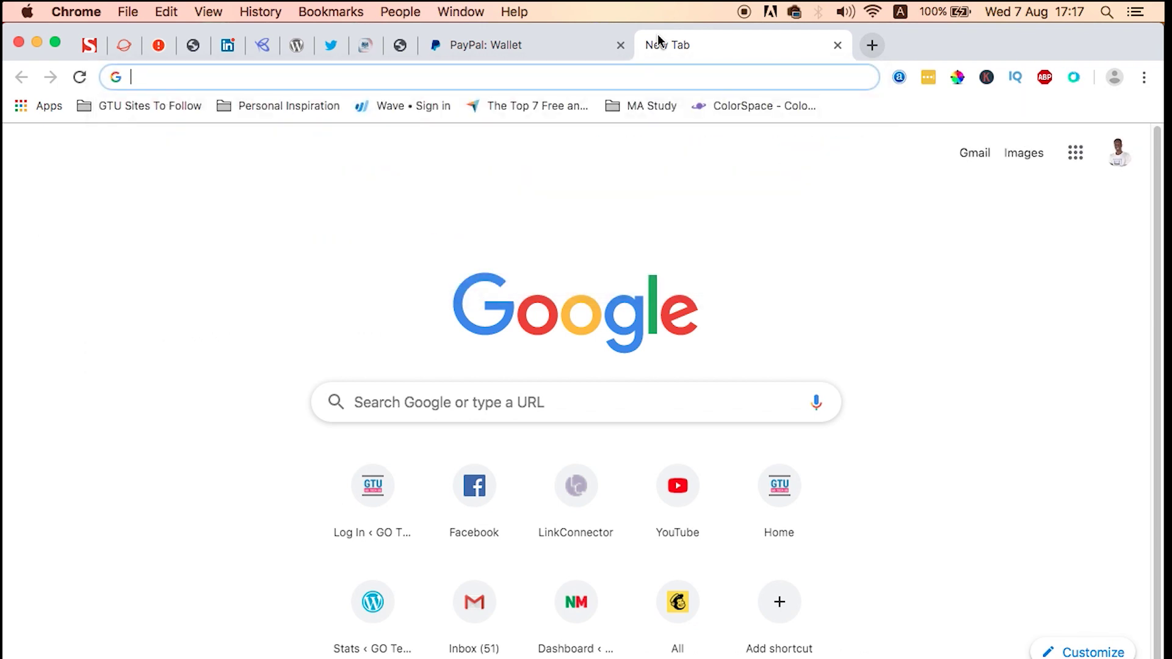
pyautogui.write('namecheap.com')
pyautogui.press('Return')
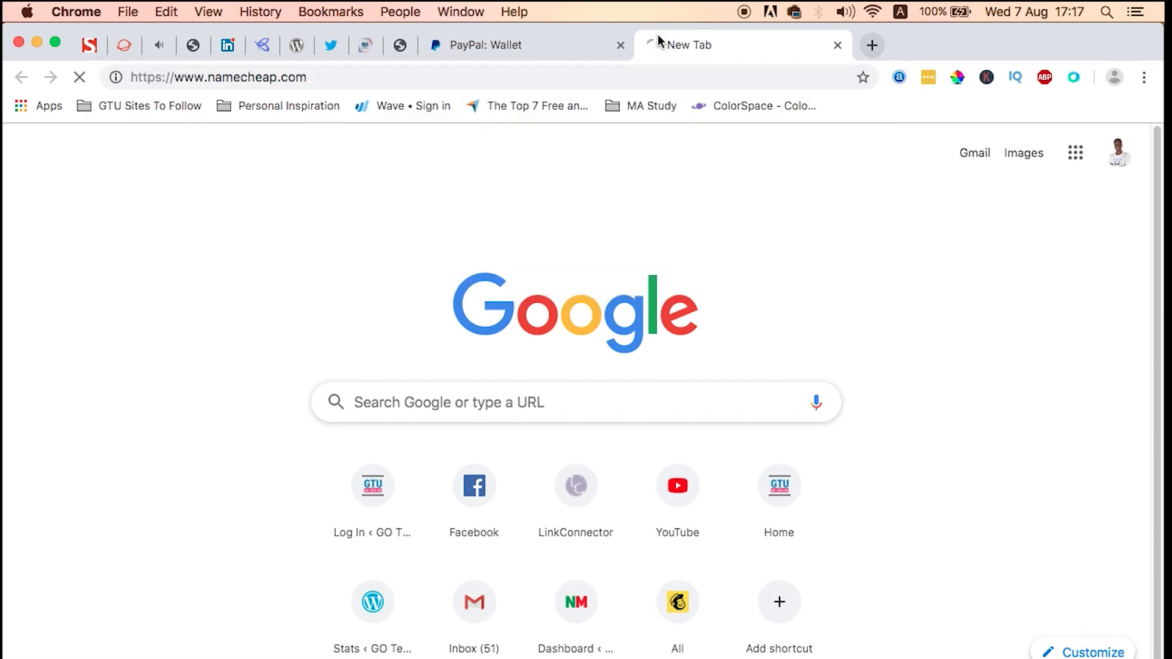
pyautogui.hotkey('ctrl', 'shift', 'Tab')
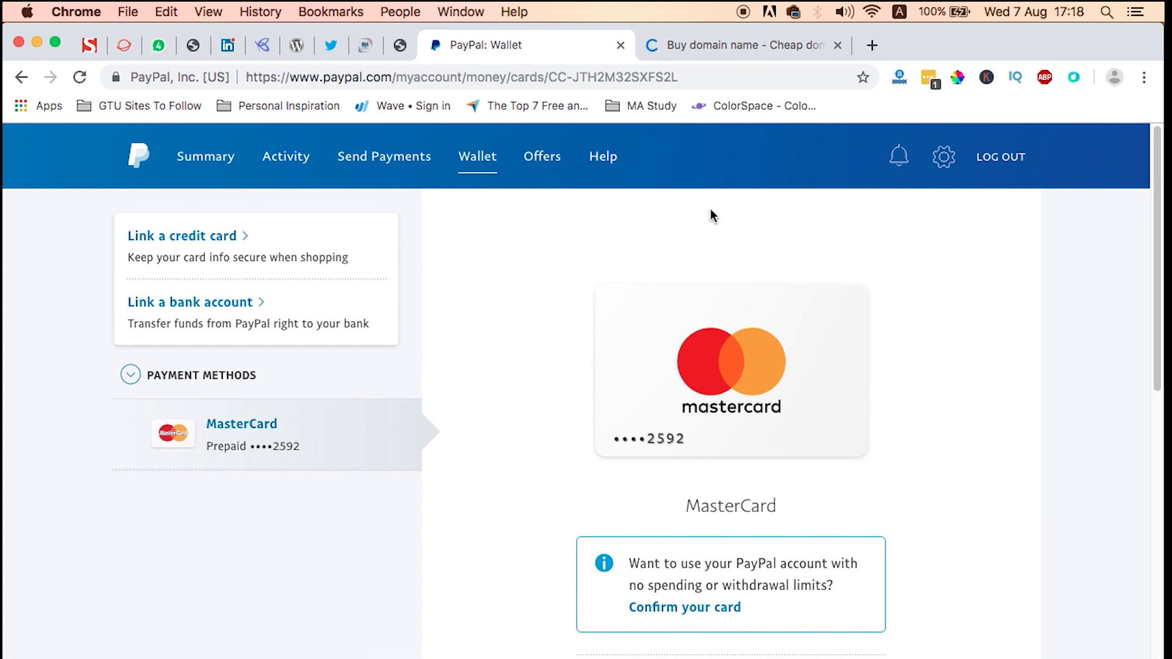
pyautogui.click(715, 55)
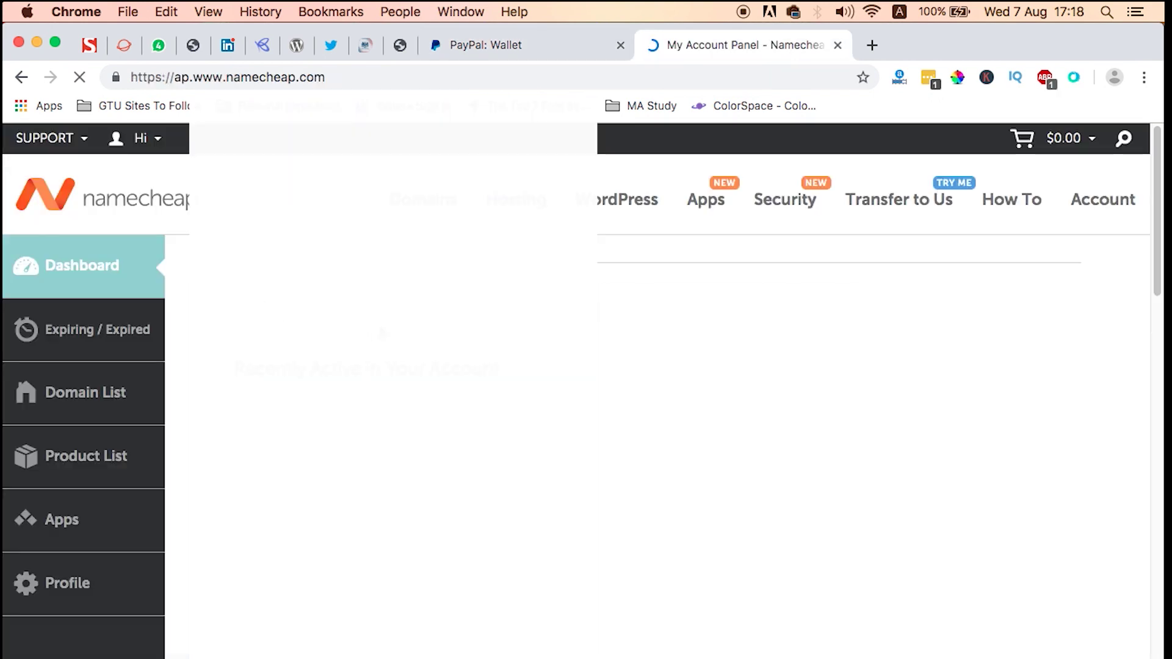
pyautogui.scroll(-2, 601, 355)
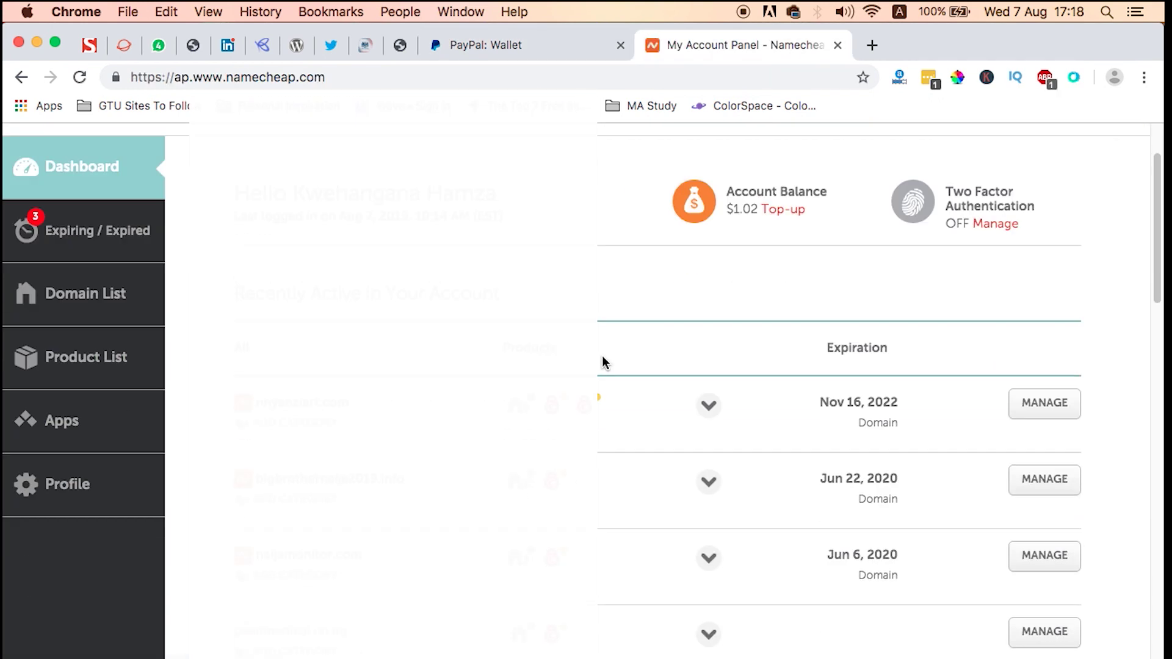
pyautogui.scroll(-4, 602, 356)
pyautogui.scroll(2, 601, 355)
pyautogui.scroll(1, 602, 355)
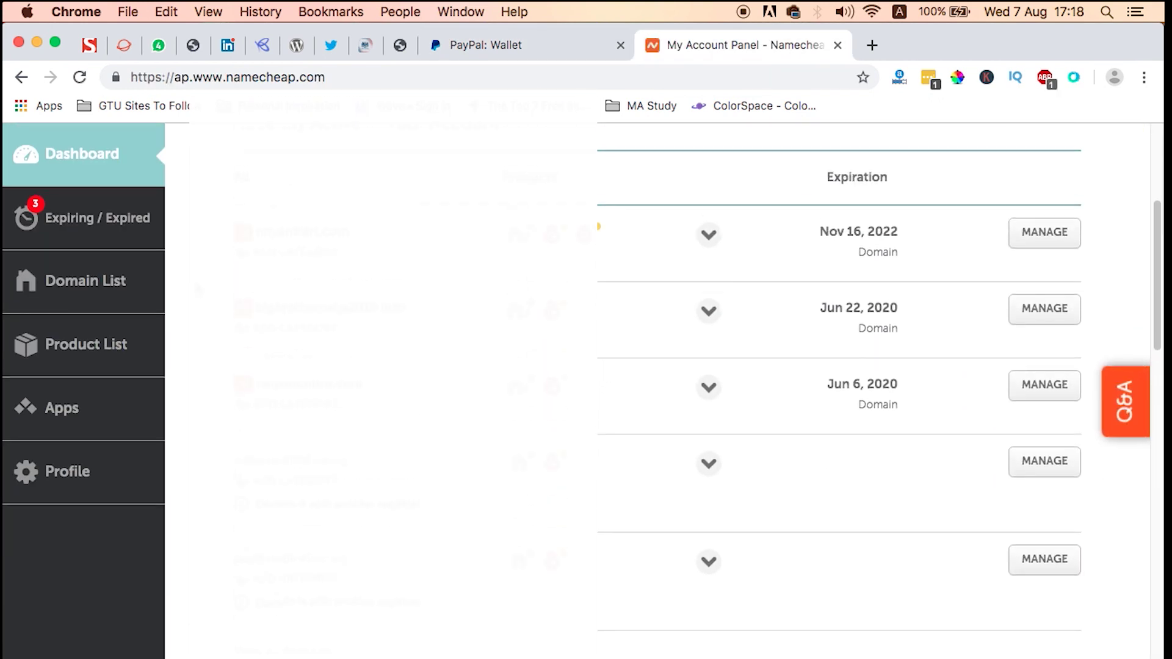
pyautogui.click(64, 290)
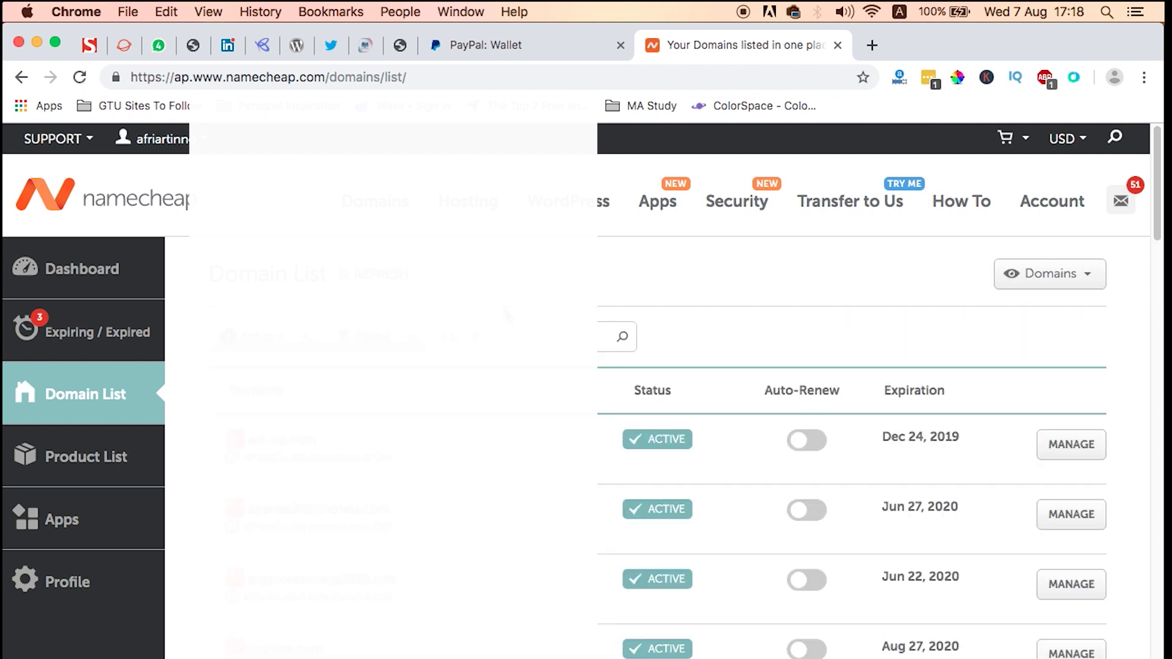
pyautogui.scroll(-5, 506, 316)
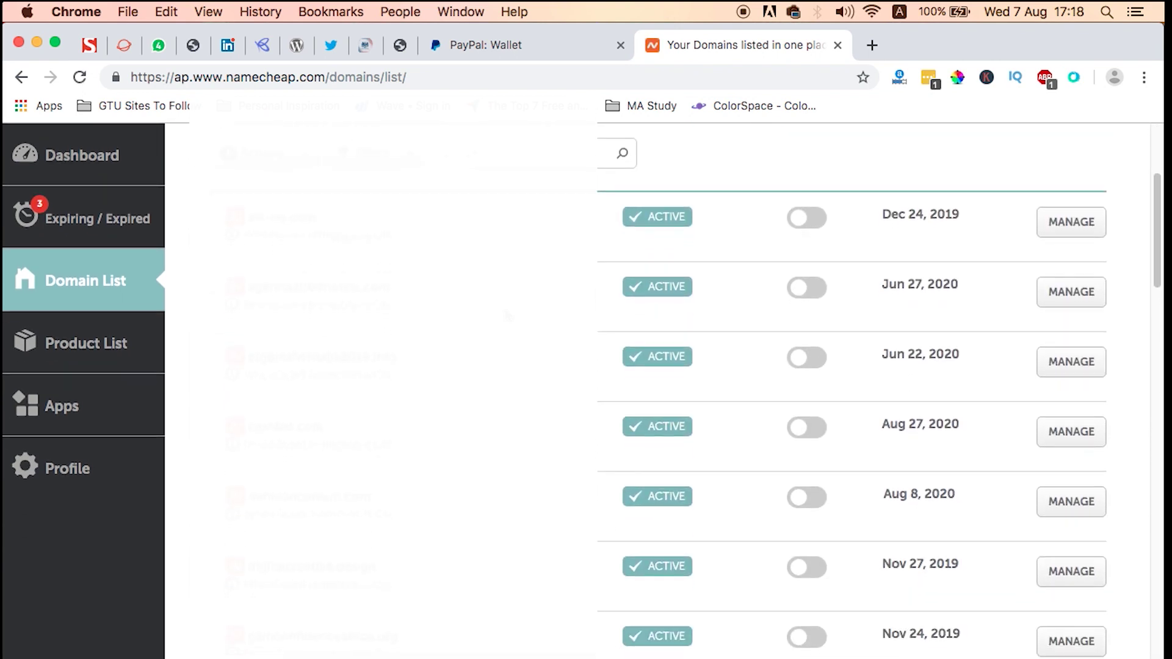
pyautogui.scroll(-3, 507, 315)
pyautogui.scroll(-1, 507, 316)
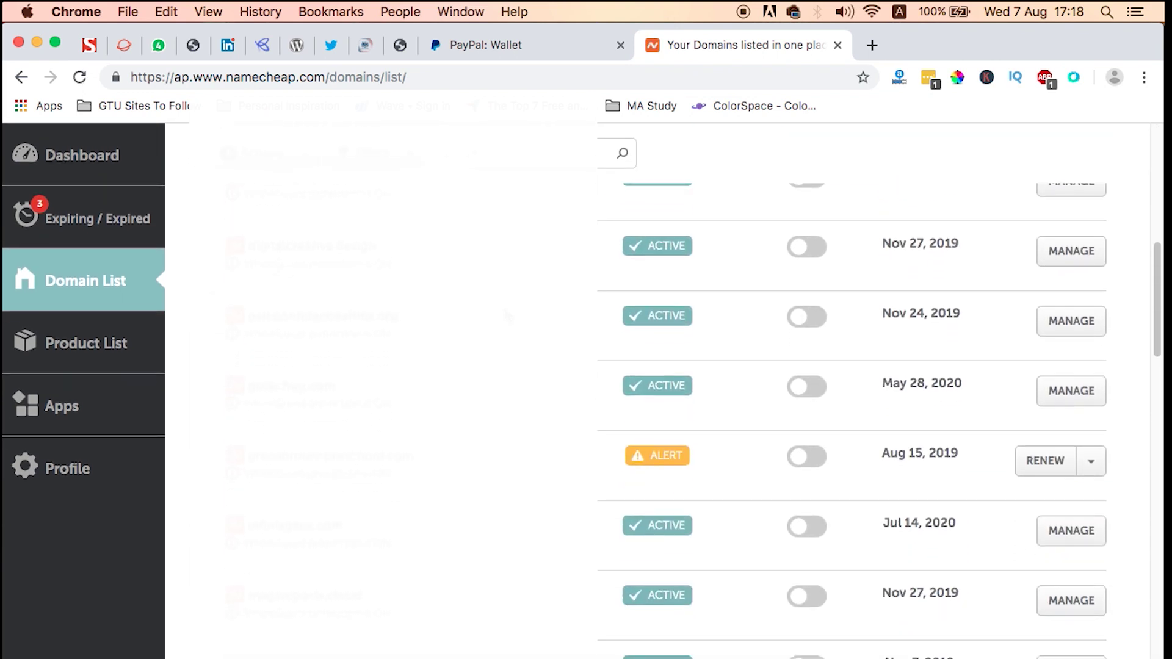
pyautogui.scroll(-1, 506, 316)
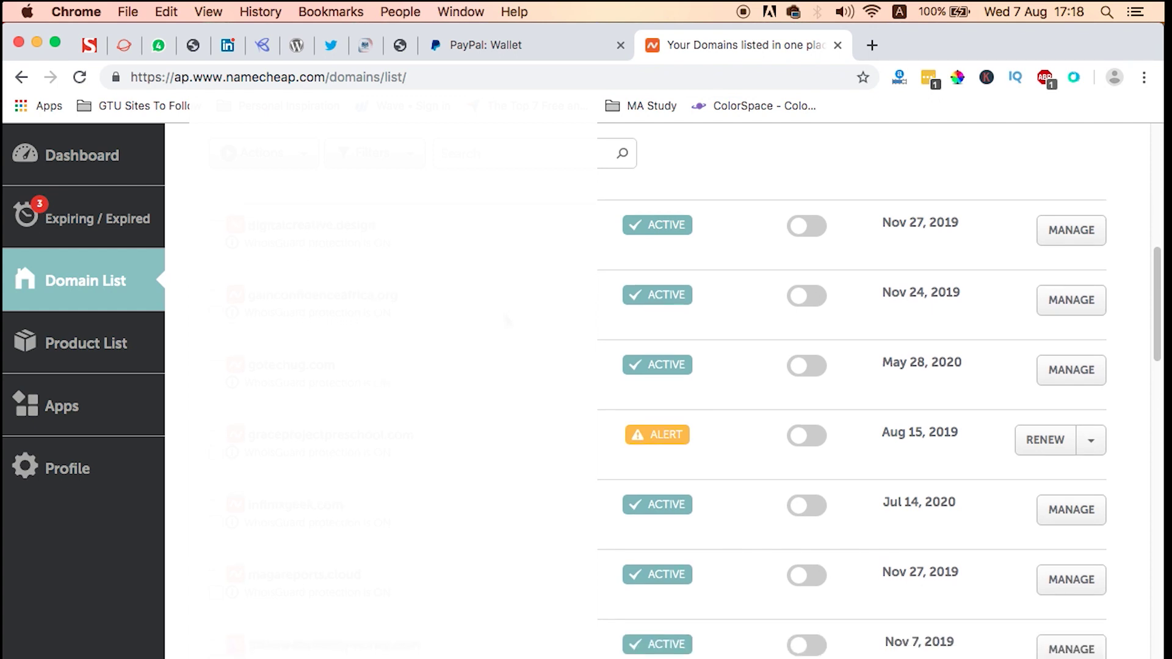
# - Renew the alerted domain for one year and confirm the $13.16 order
pyautogui.click(1045, 447)
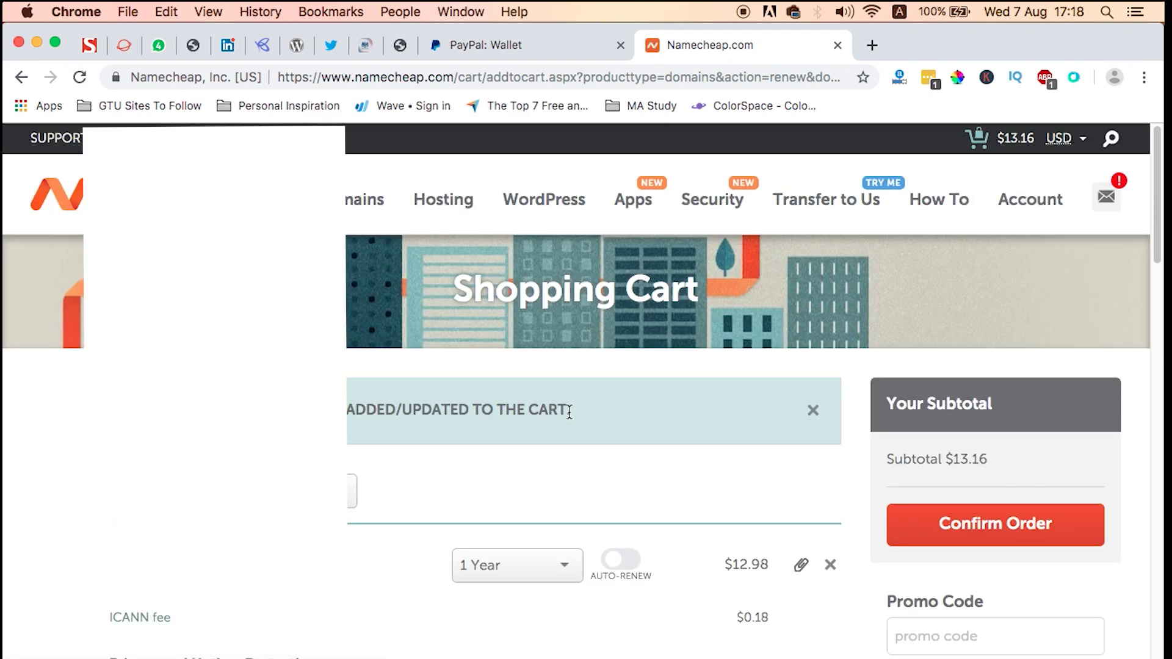
pyautogui.scroll(-2, 569, 412)
pyautogui.scroll(-3, 569, 412)
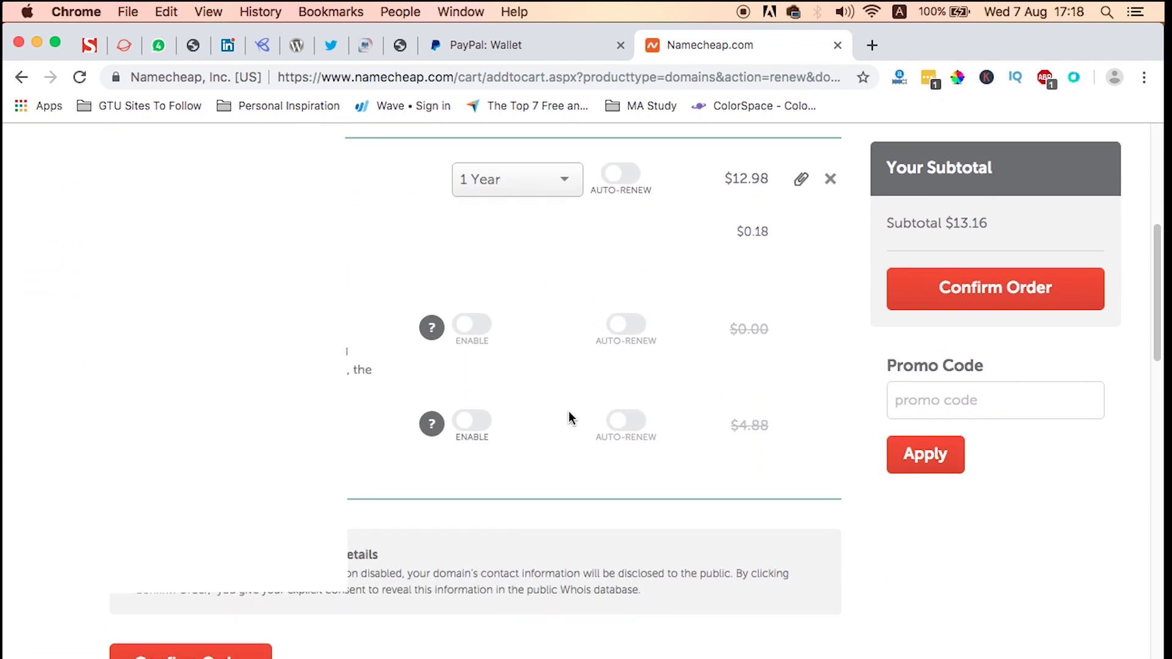
pyautogui.scroll(-2, 569, 412)
pyautogui.scroll(-1, 569, 411)
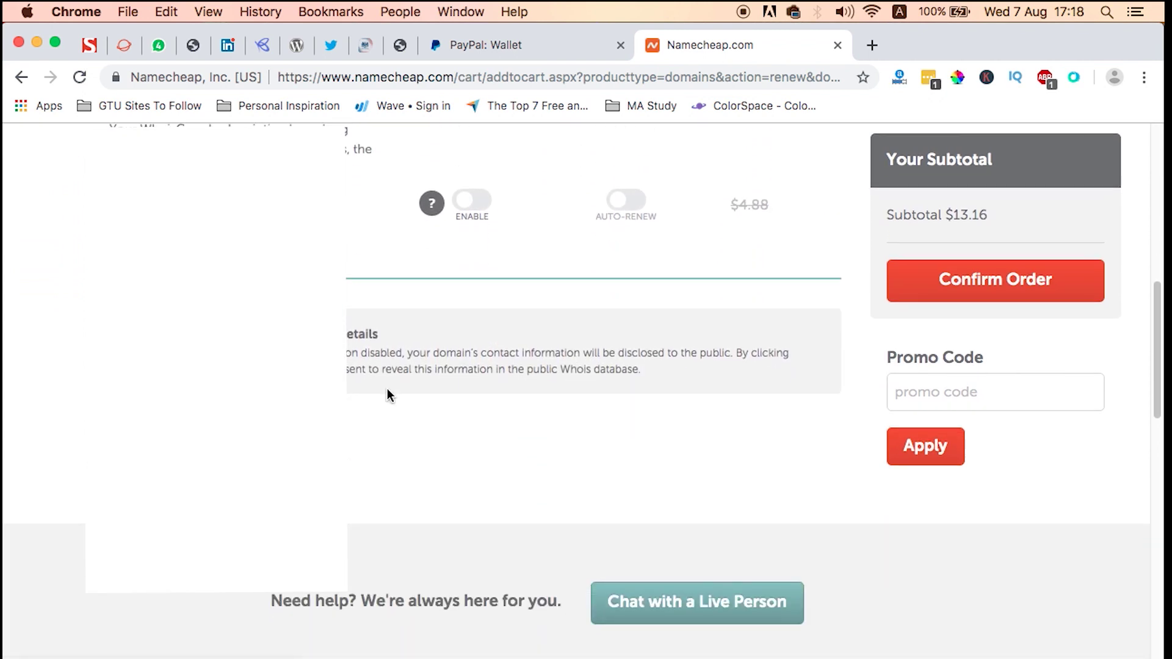
pyautogui.click(165, 445)
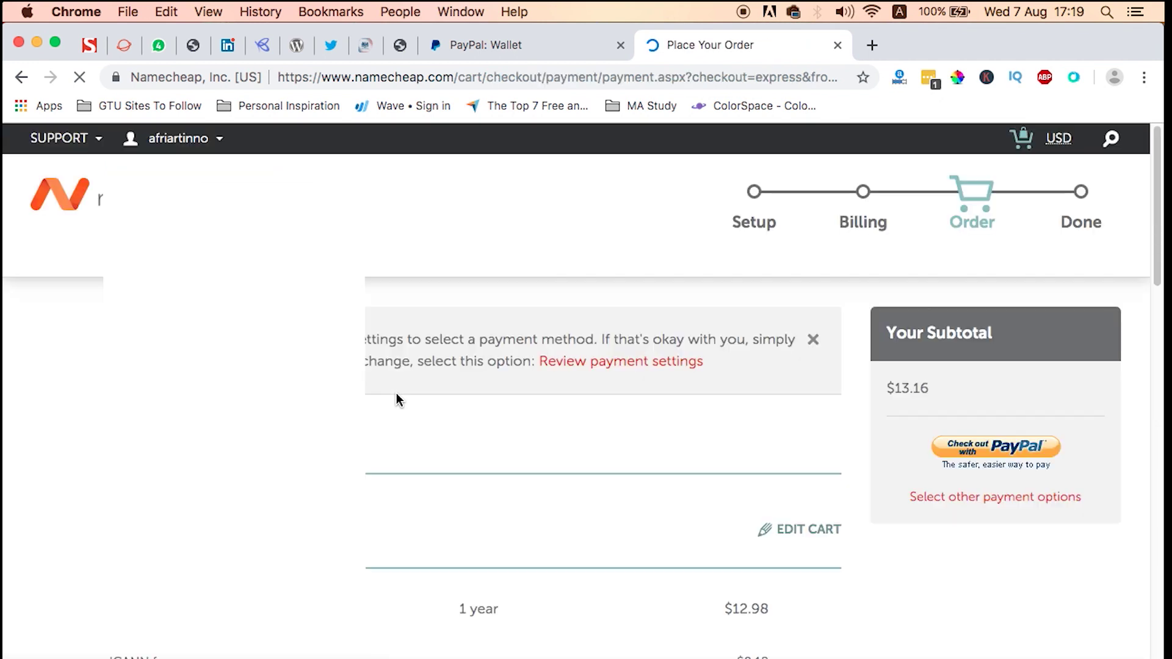
pyautogui.scroll(-2, 528, 447)
pyautogui.scroll(-2, 527, 453)
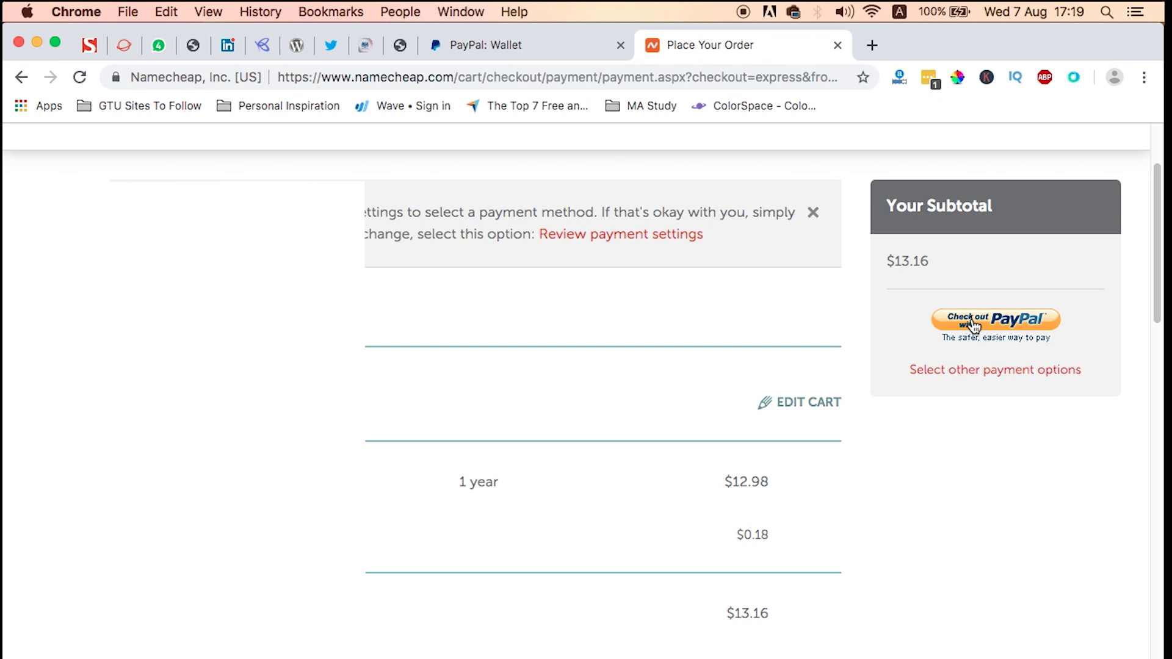
pyautogui.scroll(-3, 973, 326)
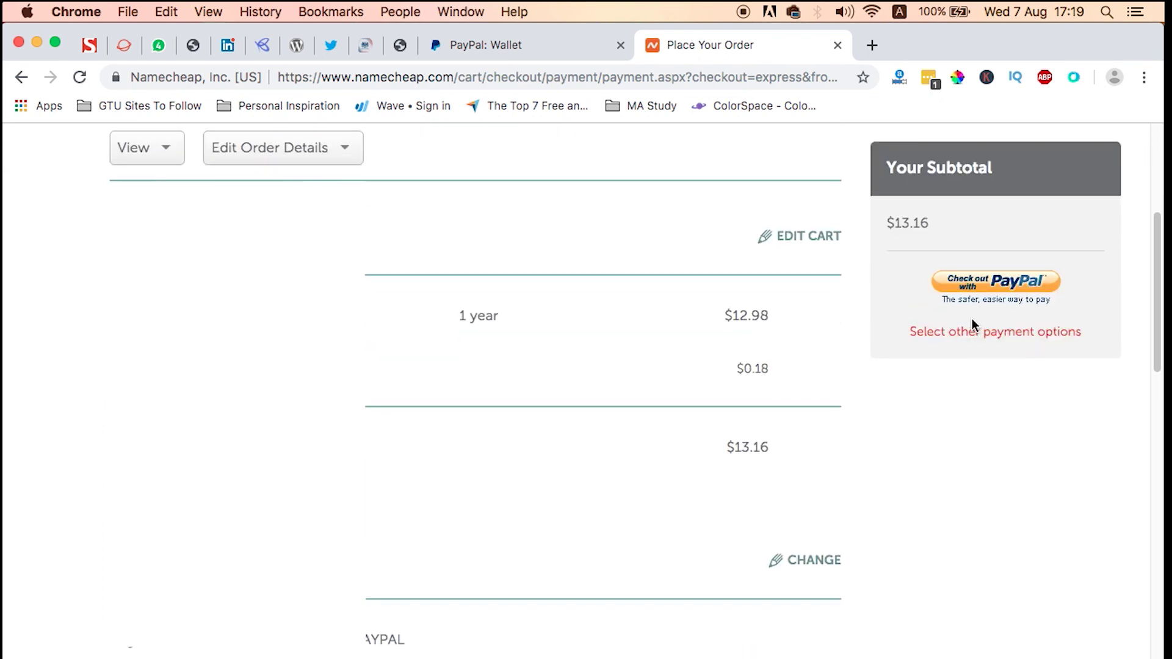
pyautogui.click(1012, 291)
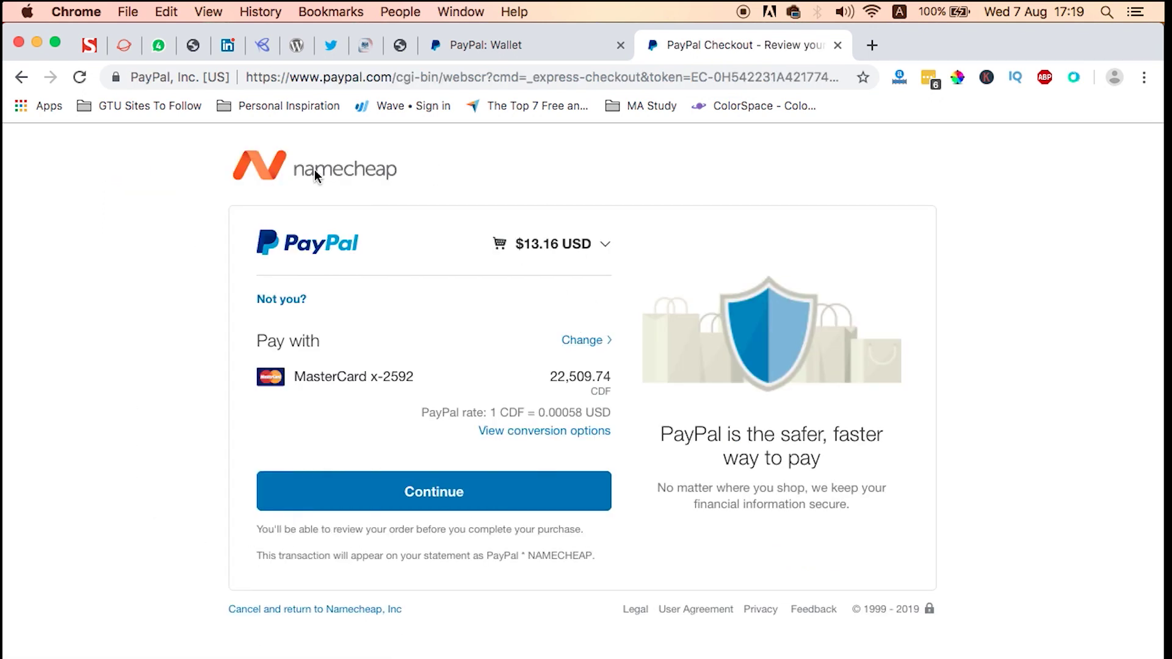
pyautogui.click(435, 495)
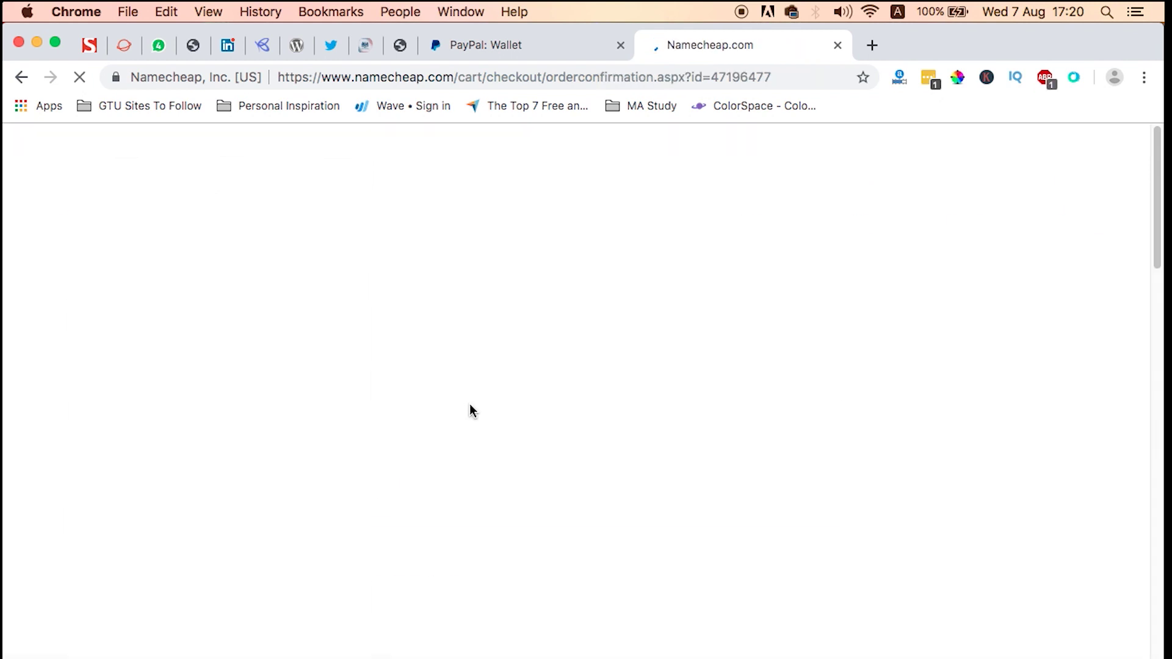
pyautogui.scroll(-2, 470, 405)
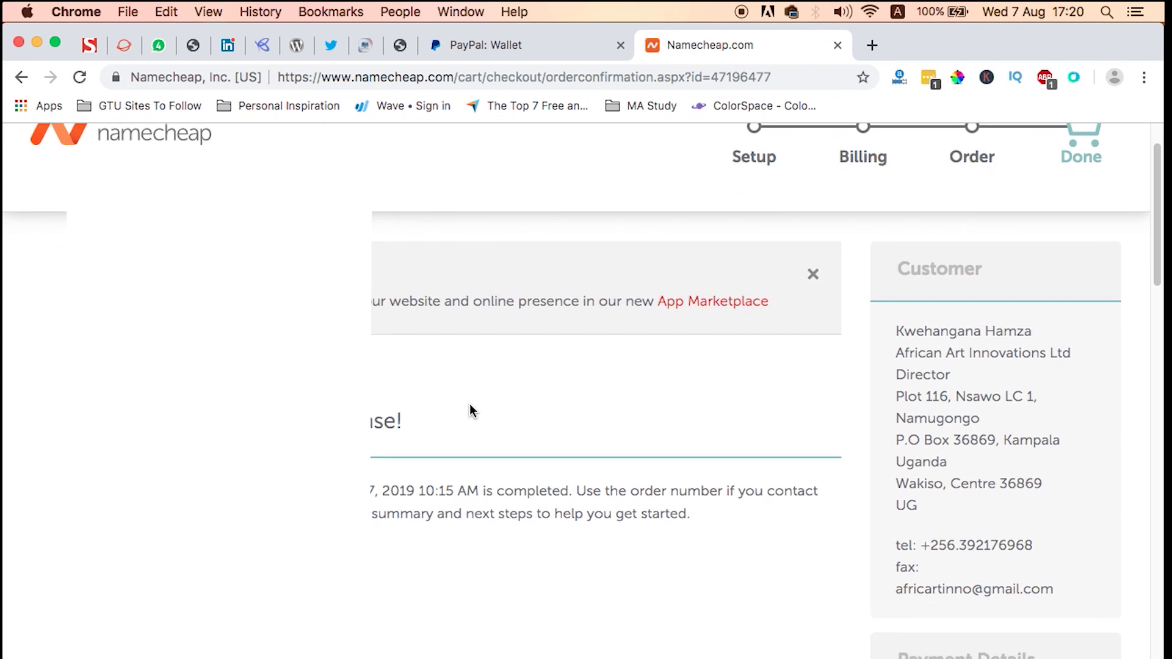
pyautogui.scroll(-3, 470, 405)
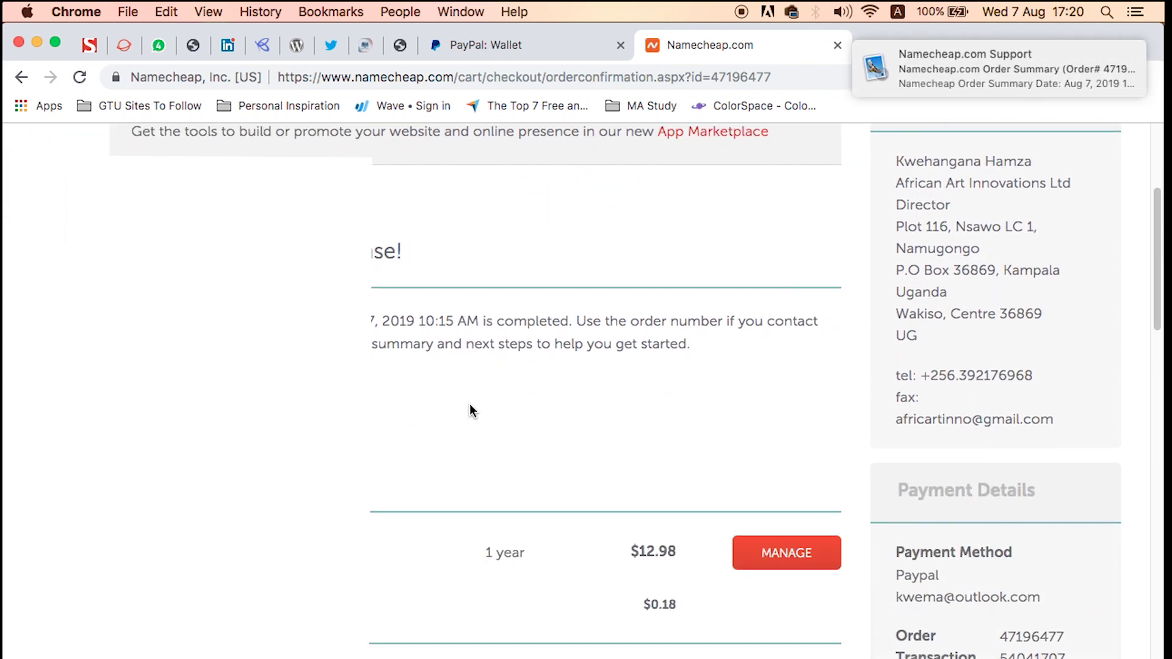
pyautogui.click(956, 60)
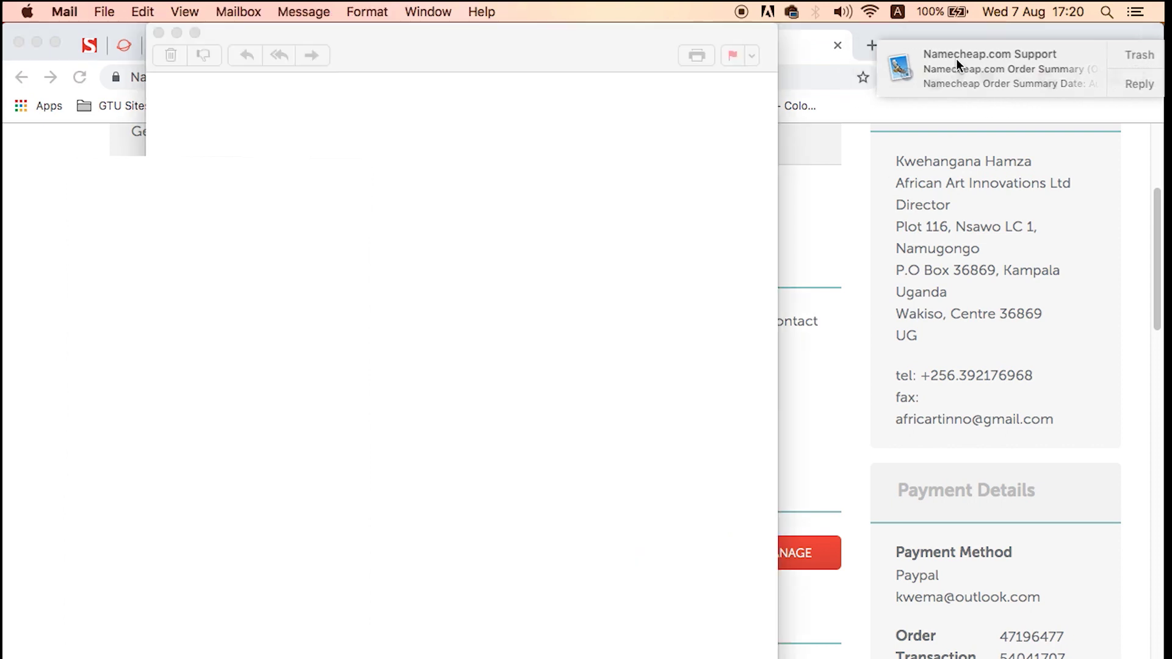
pyautogui.scroll(-3, 377, 273)
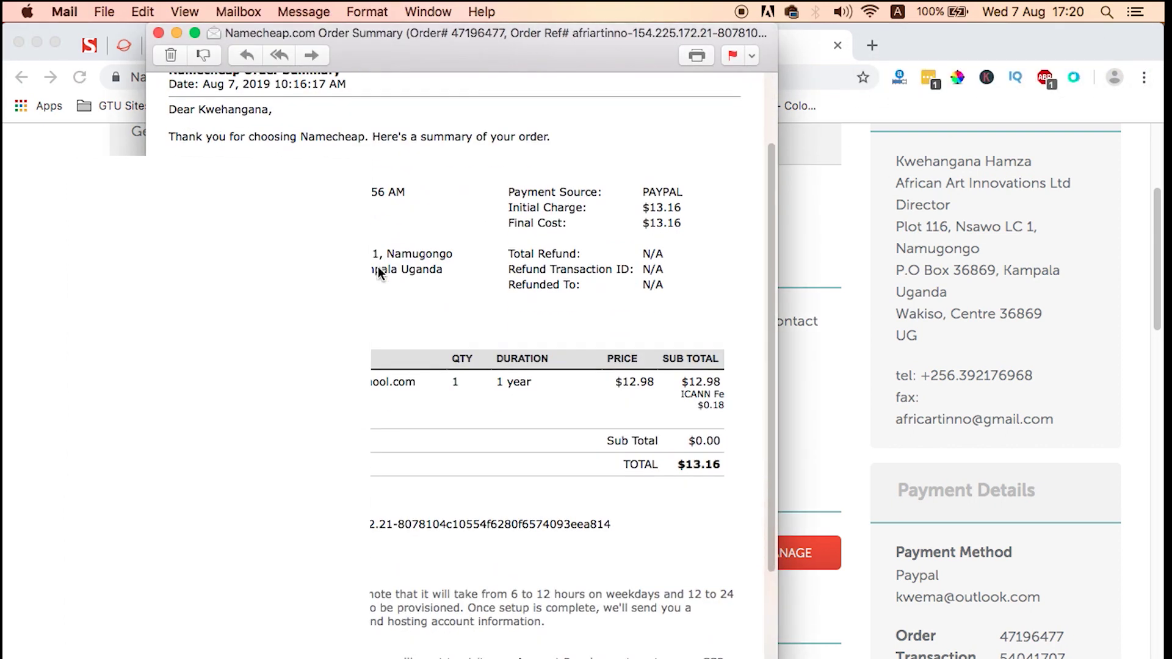
pyautogui.scroll(-3, 444, 379)
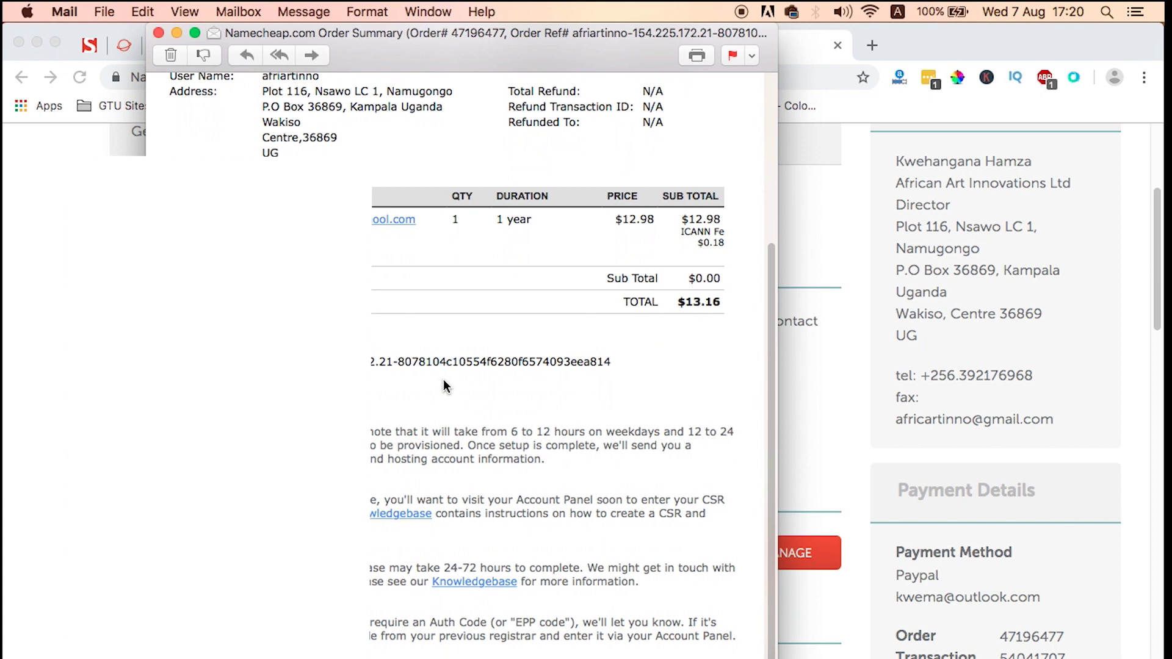
pyautogui.scroll(5, 443, 379)
pyautogui.scroll(-1, 443, 379)
pyautogui.scroll(1, 444, 379)
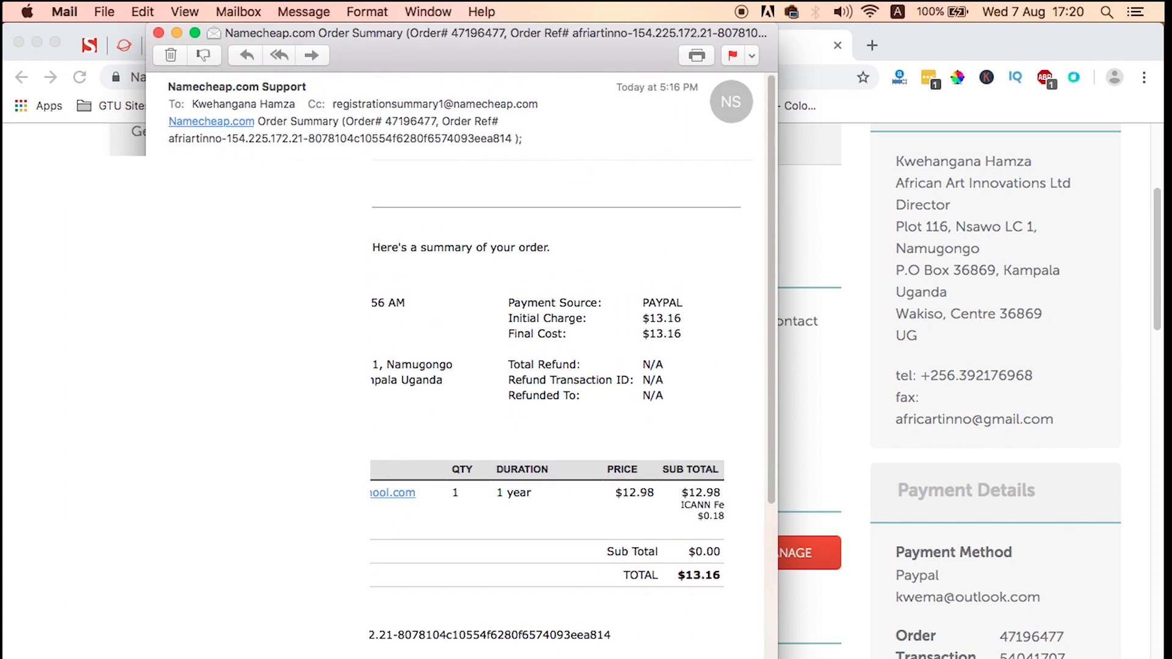
pyautogui.click(159, 33)
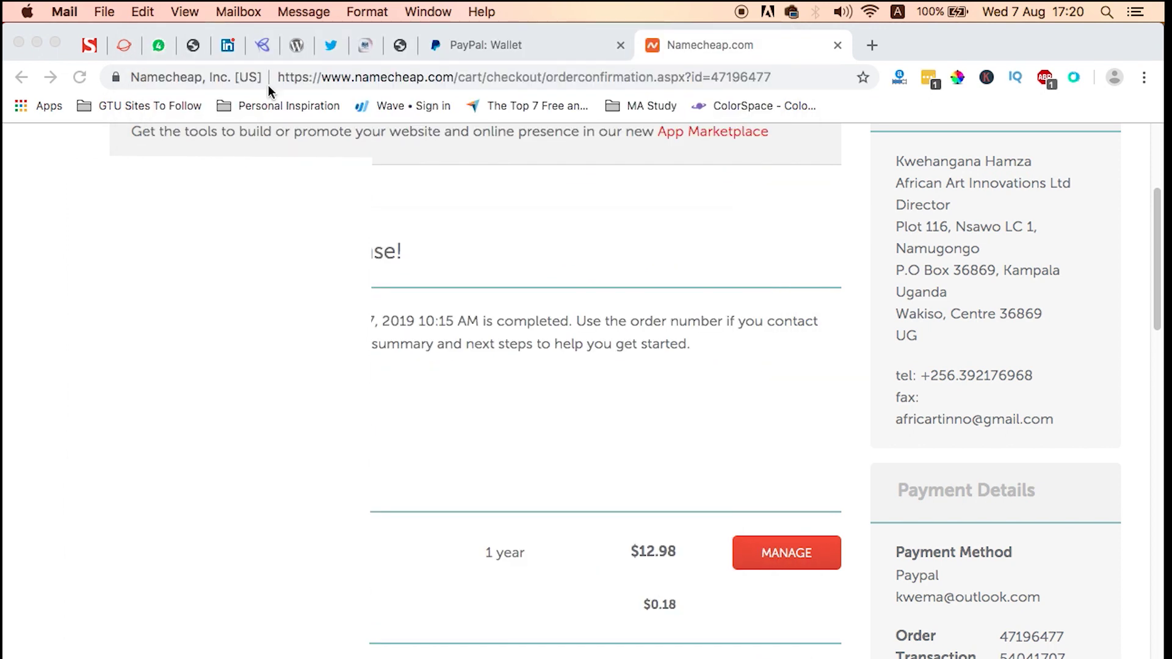
pyautogui.scroll(3, 500, 257)
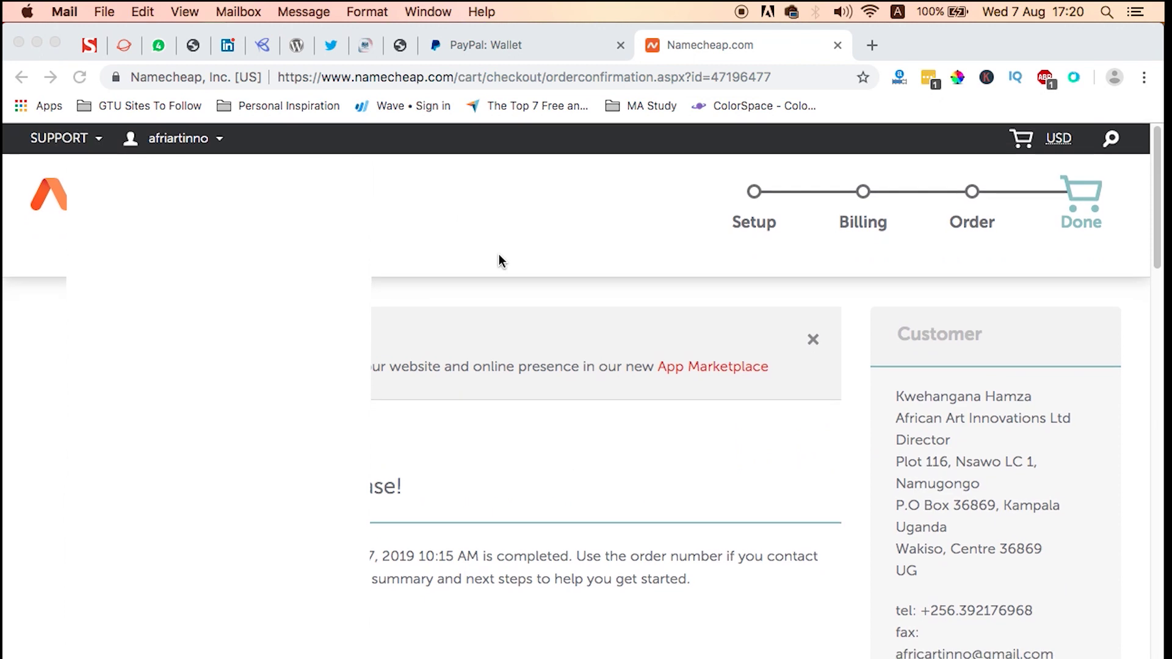
pyautogui.scroll(-3, 499, 257)
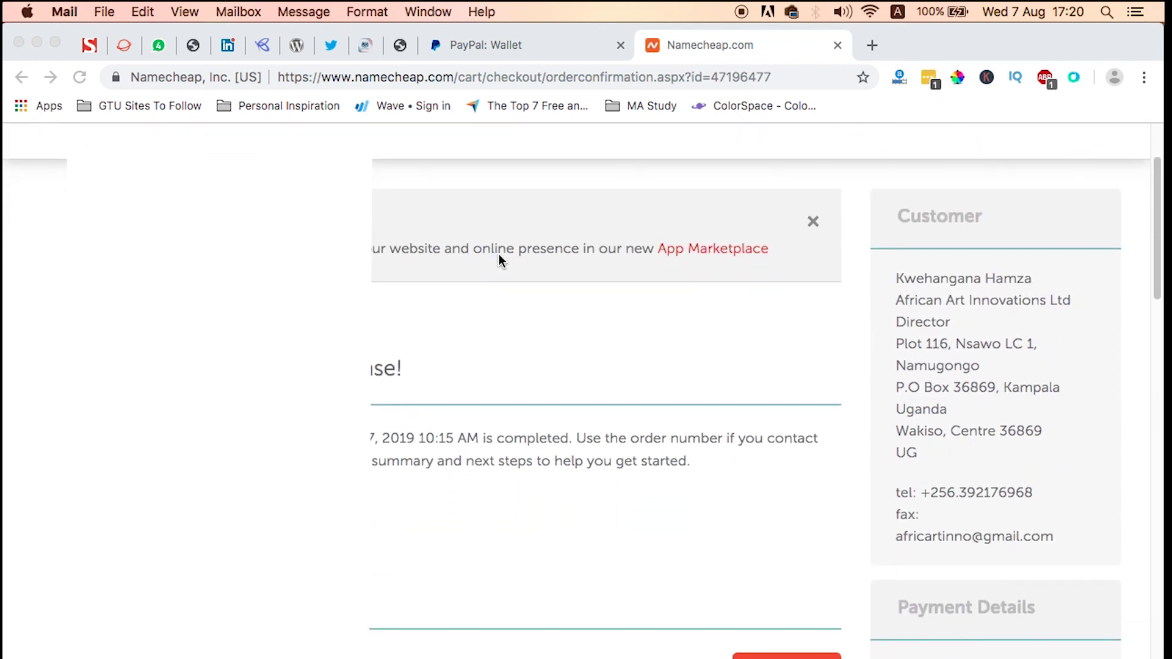
pyautogui.scroll(-1, 500, 261)
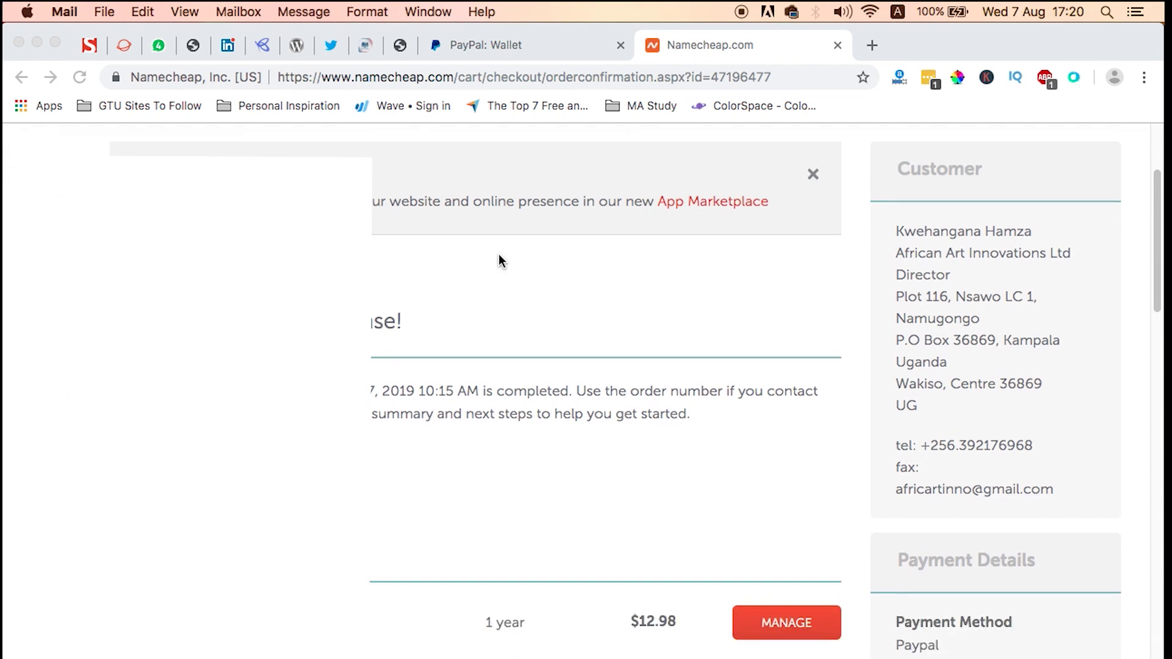
pyautogui.scroll(3, 500, 261)
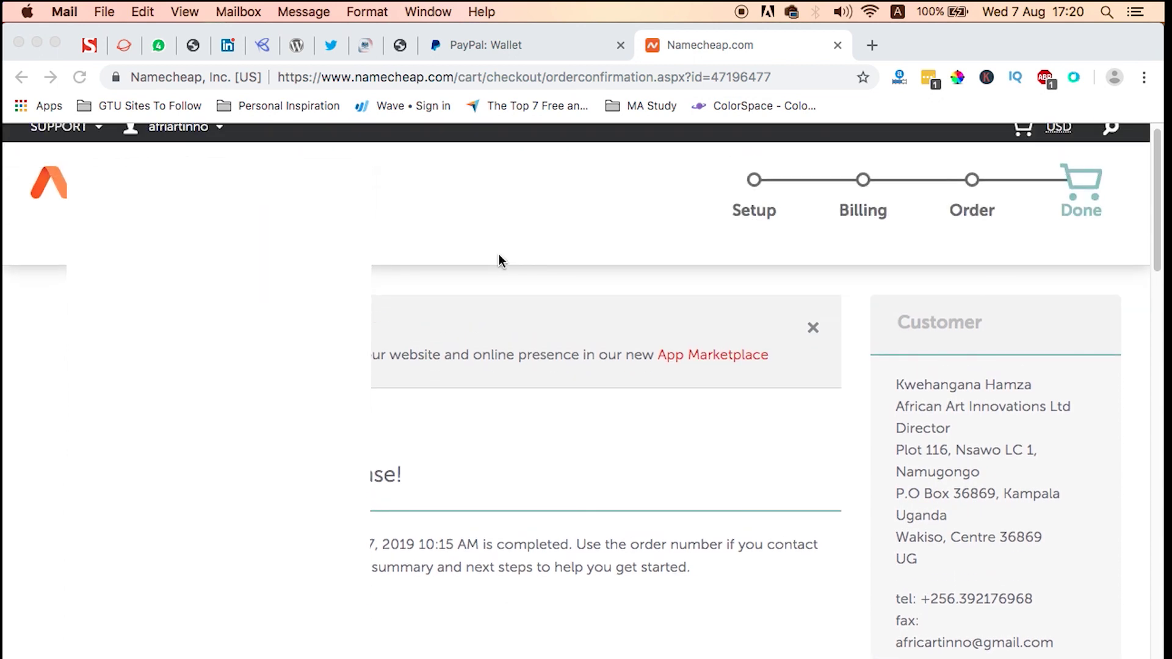
pyautogui.scroll(-5, 500, 260)
pyautogui.scroll(-4, 499, 260)
pyautogui.scroll(-8, 498, 261)
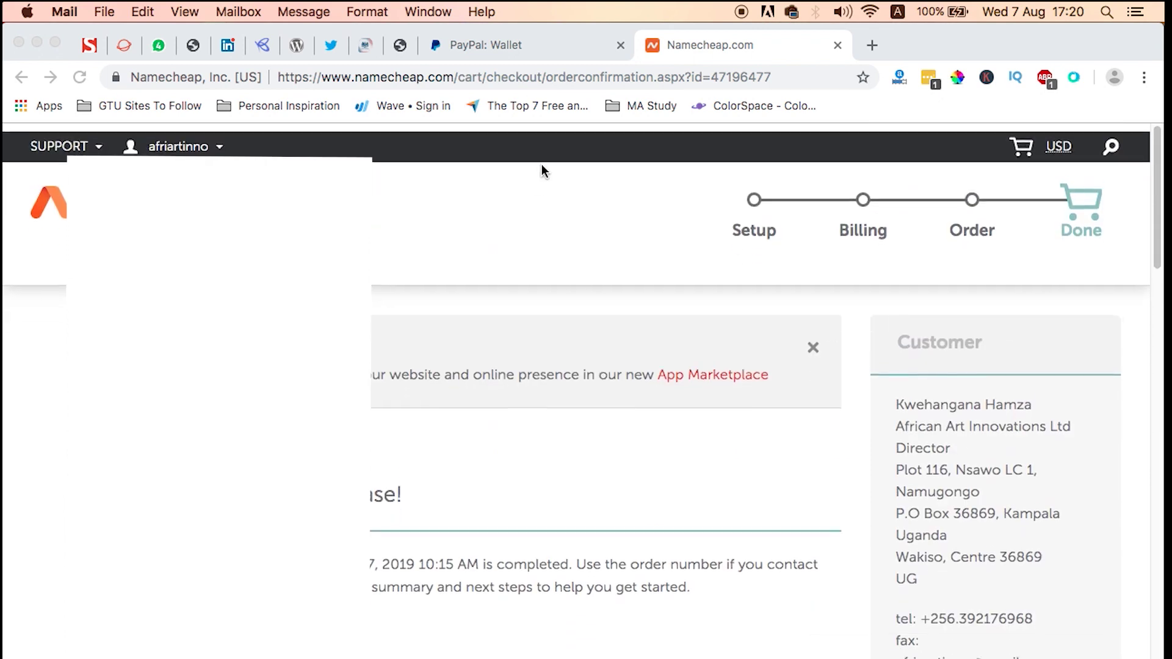
pyautogui.click(506, 46)
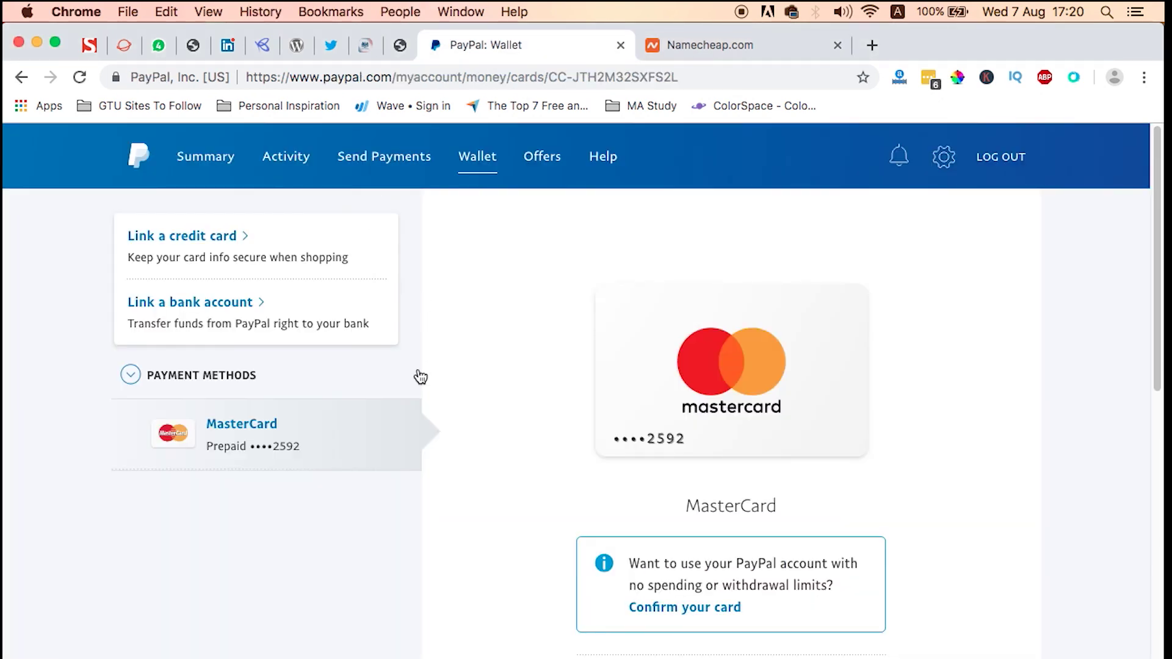
pyautogui.click(208, 163)
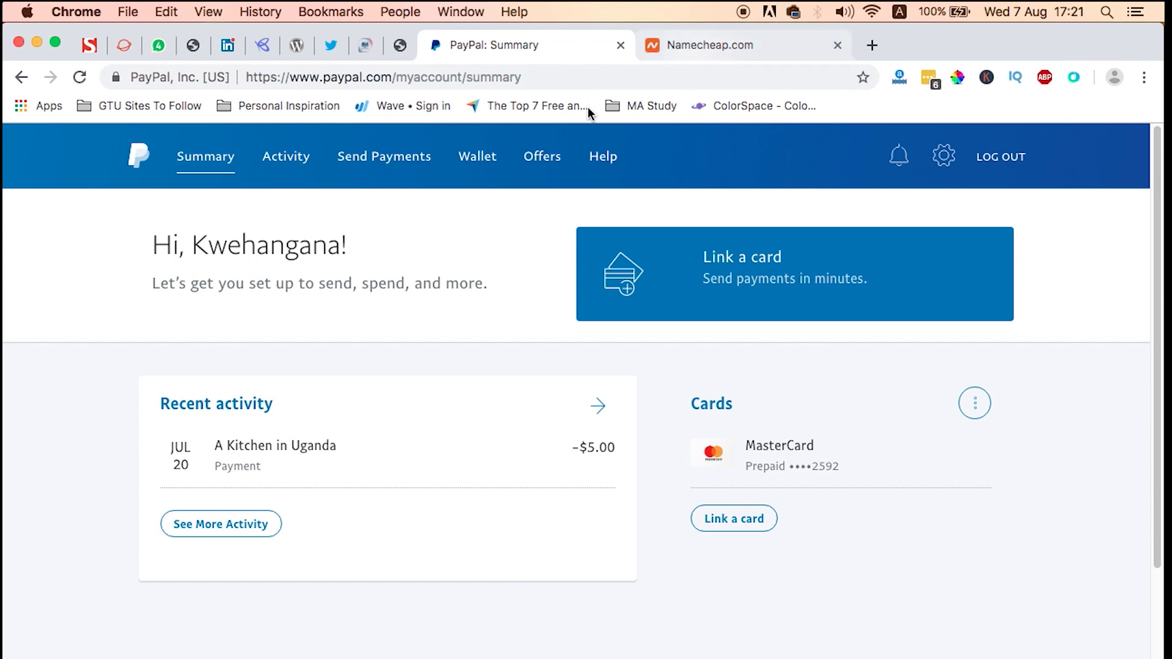
pyautogui.scroll(-3, 367, 317)
pyautogui.scroll(3, 412, 303)
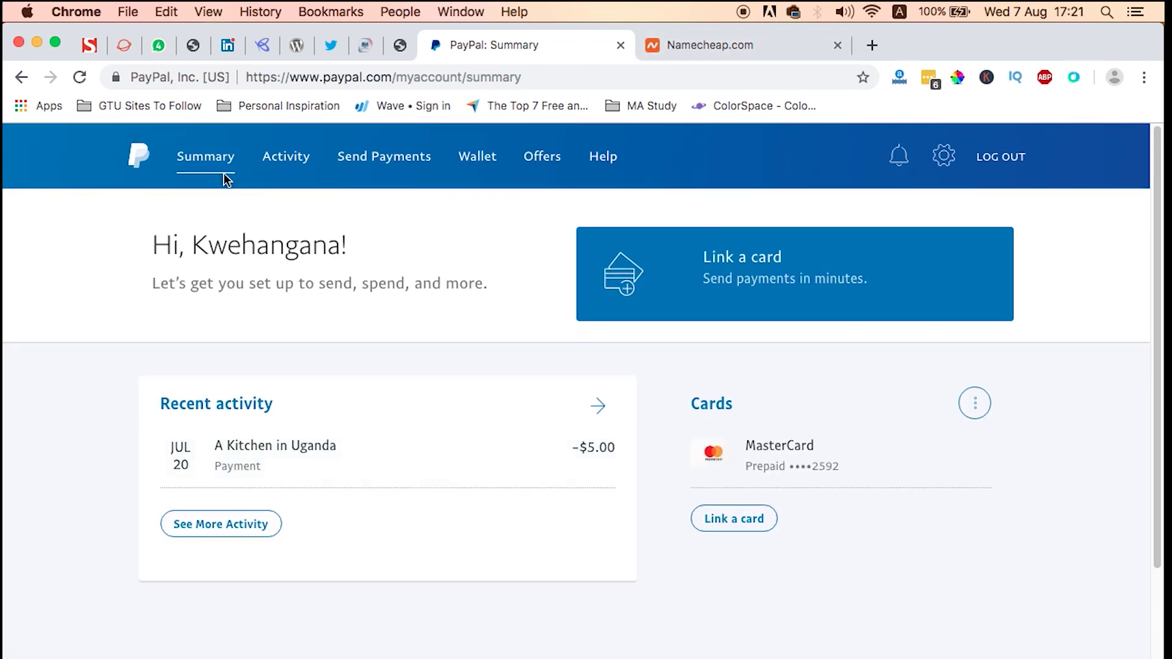
pyautogui.click(994, 157)
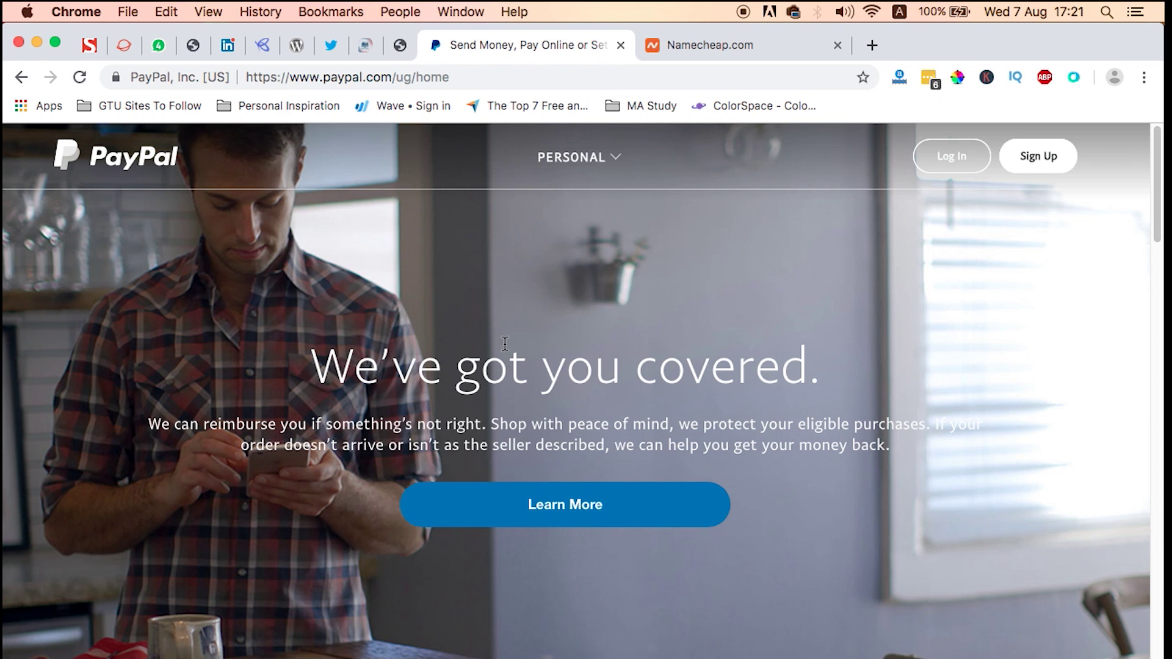
pyautogui.scroll(-2, 505, 343)
pyautogui.scroll(-2, 505, 343)
pyautogui.scroll(-2, 505, 343)
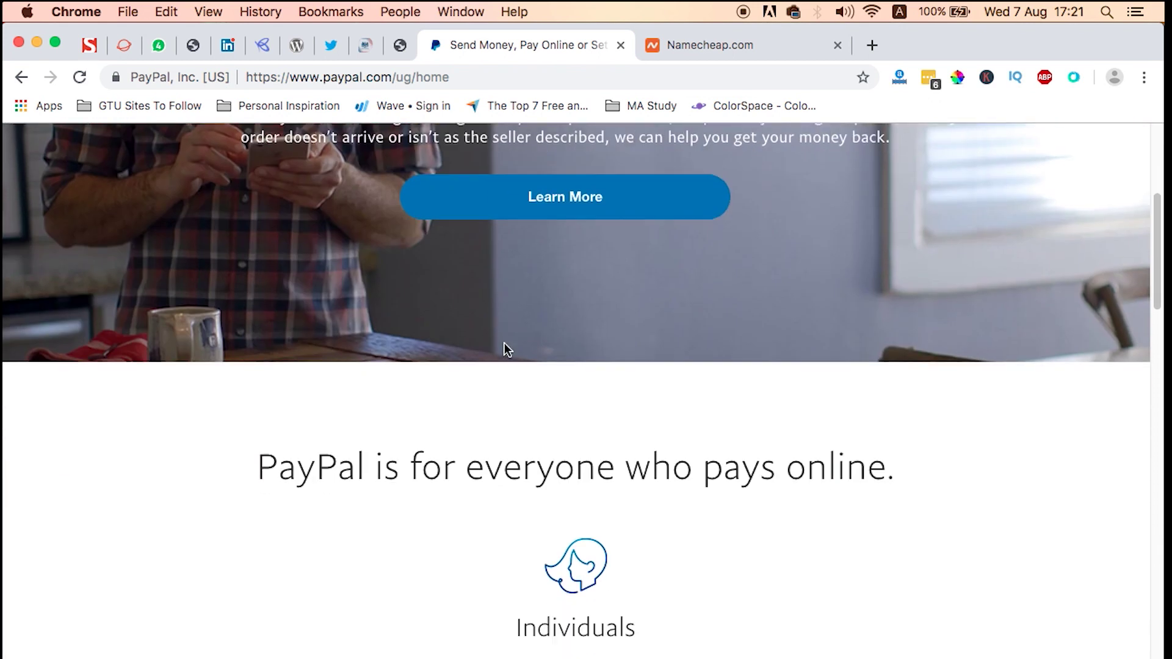